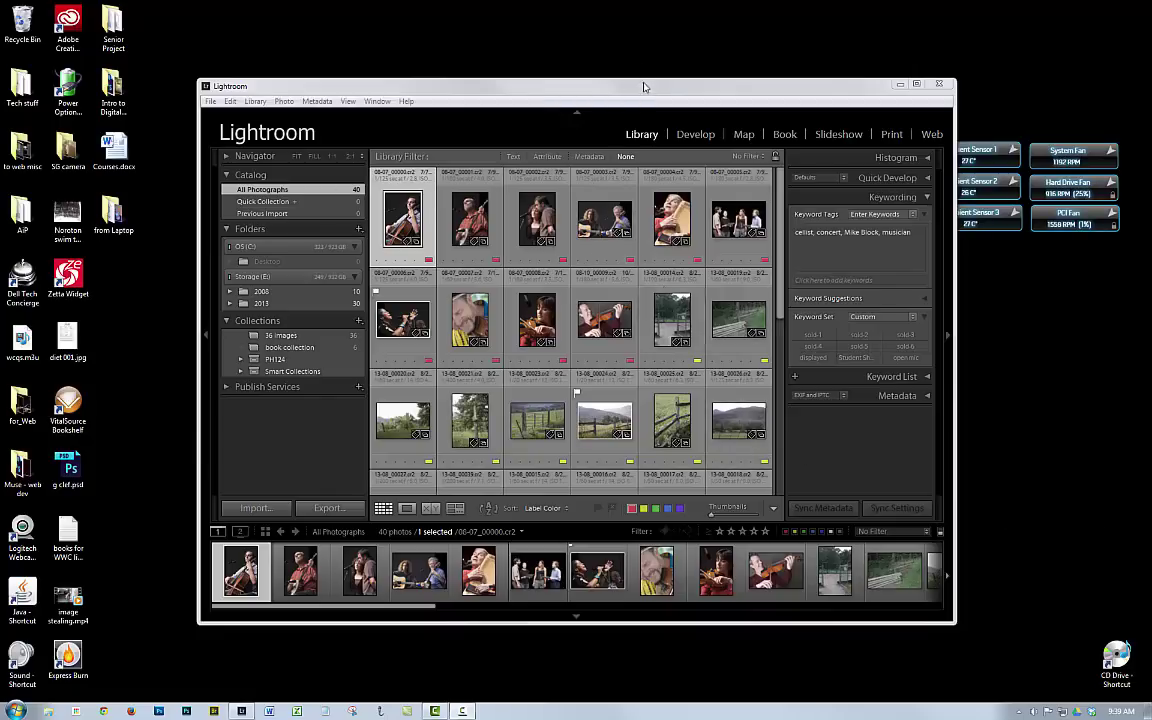
Step: Maximize the Lightroom window and show the 36 images collection
{"action": "left_click_drag", "start_coordinate": [644, 87], "coordinate": [641, 80]}
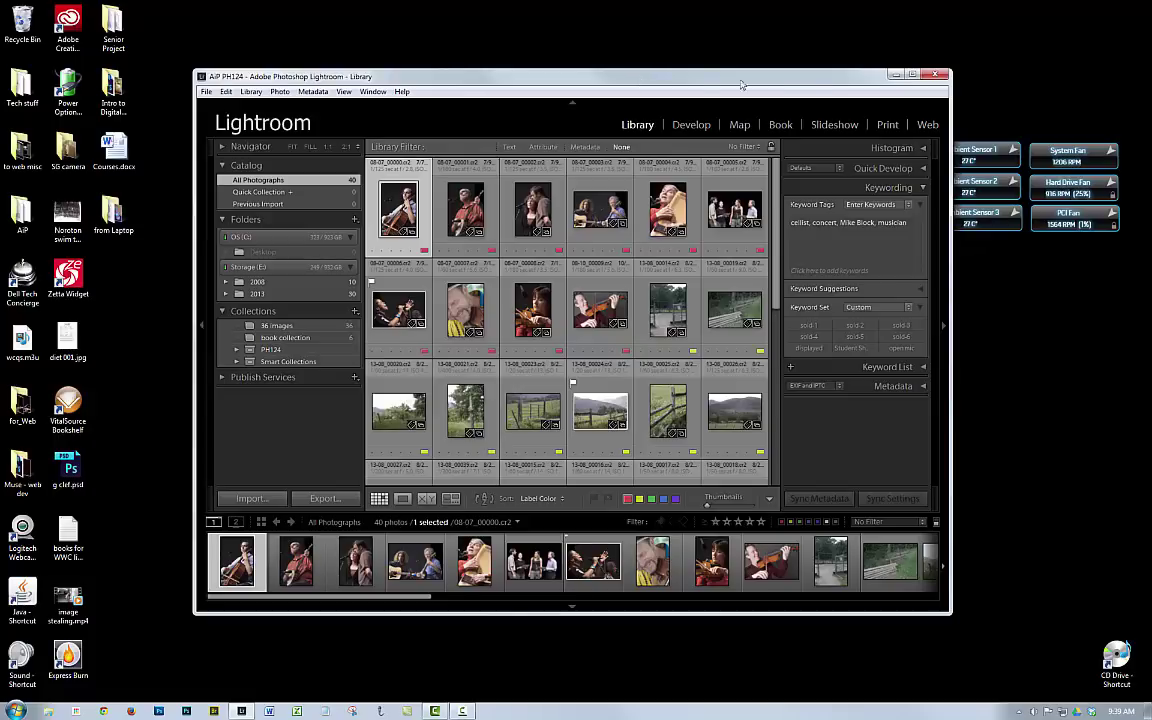
{"action": "left_click", "coordinate": [913, 75]}
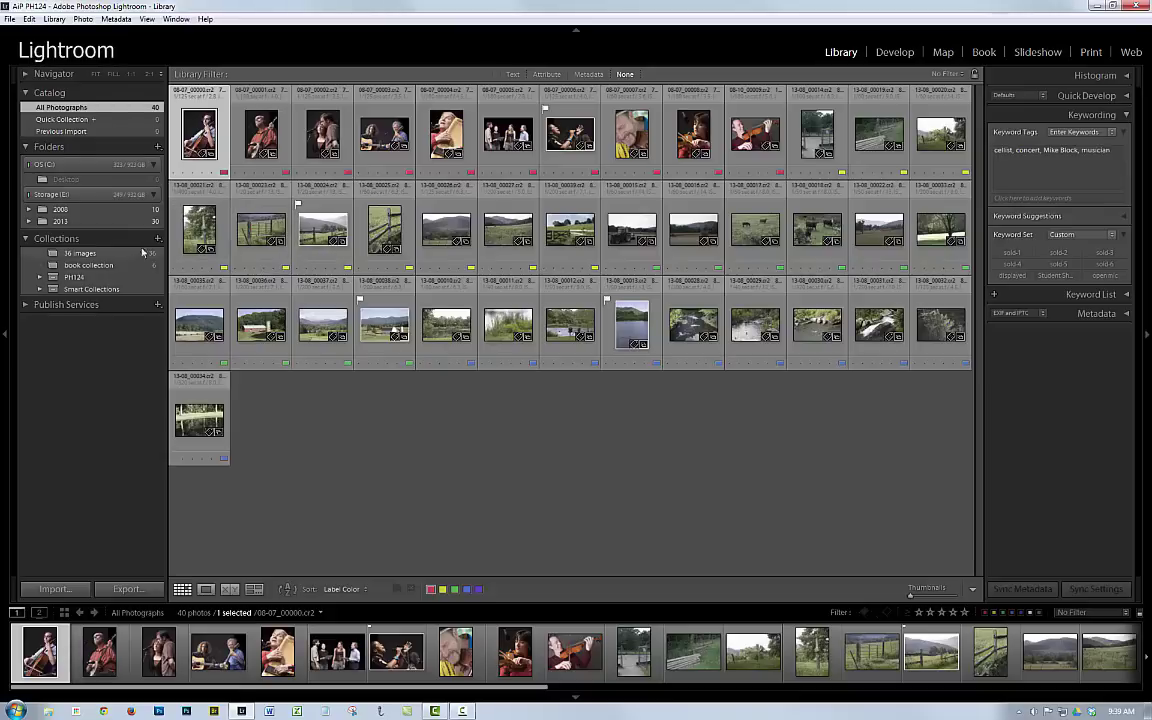
{"action": "left_click", "coordinate": [87, 256]}
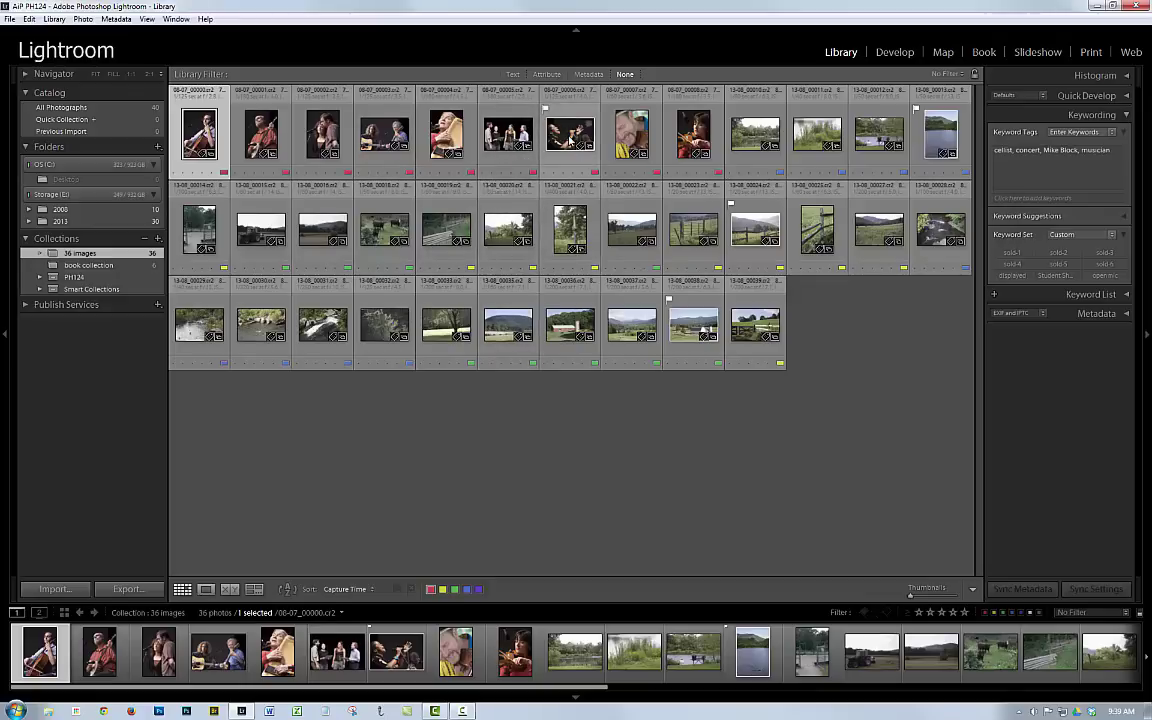
Step: Move photo 00006 beside 00004 and toggle the grid toolbar off and back on
{"action": "left_click_drag", "start_coordinate": [570, 140], "coordinate": [416, 140]}
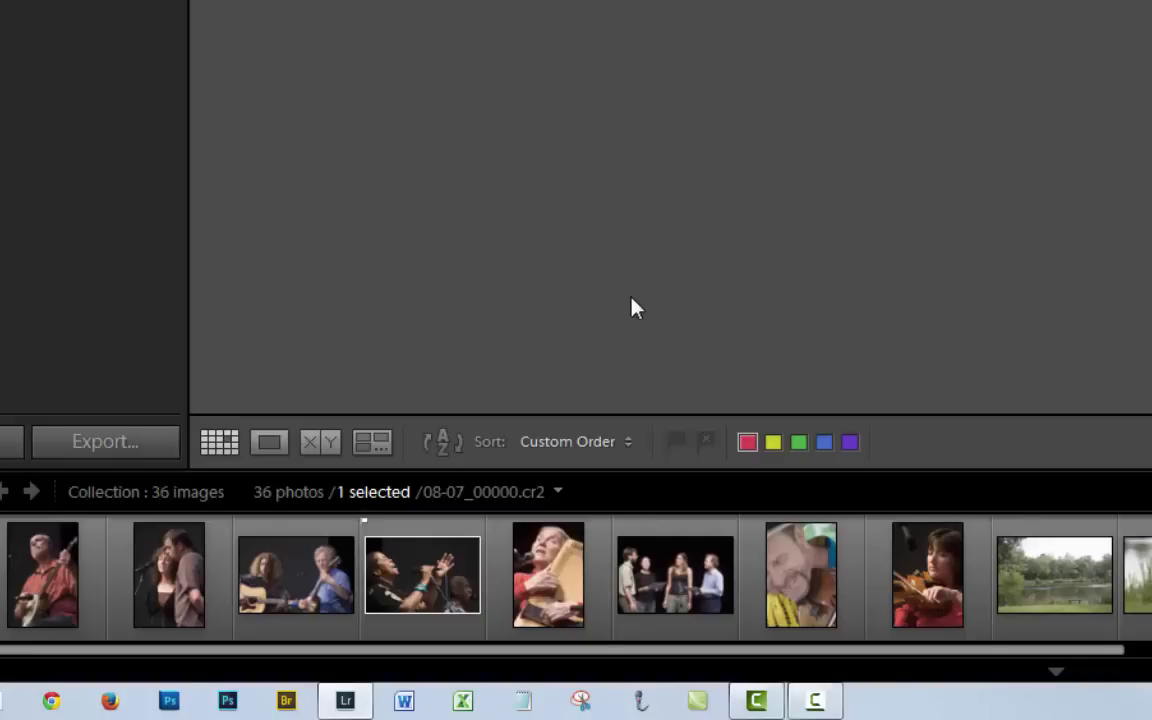
{"action": "key", "text": "t"}
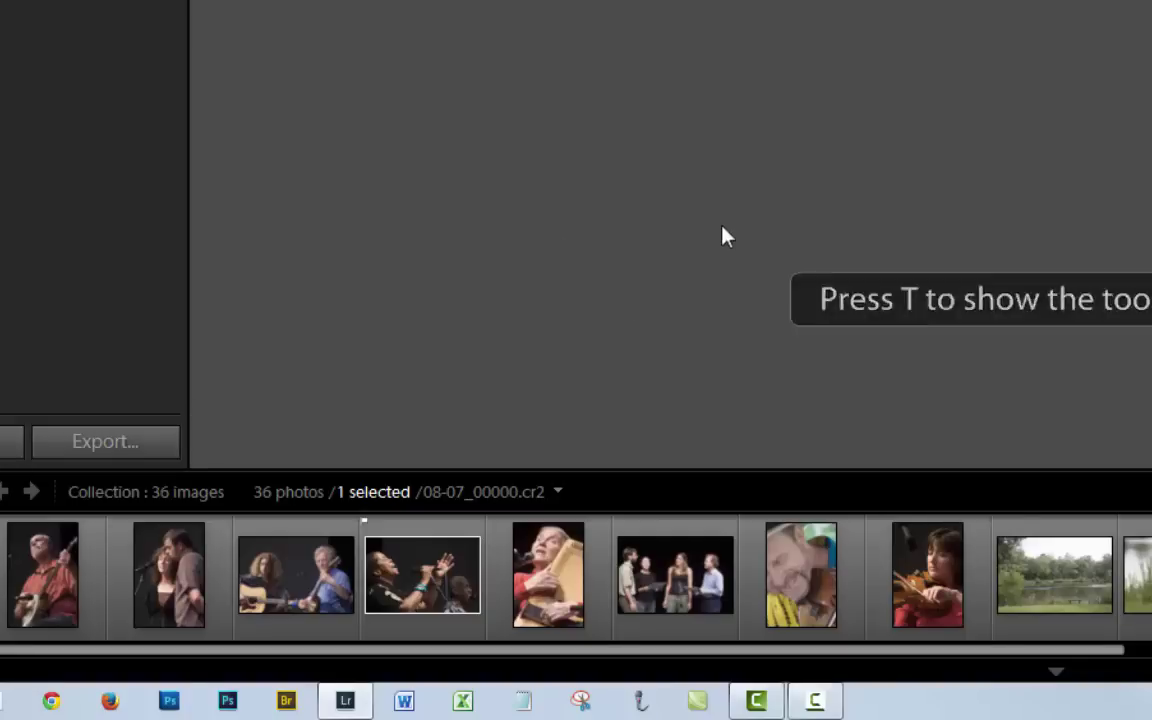
{"action": "key", "text": "t"}
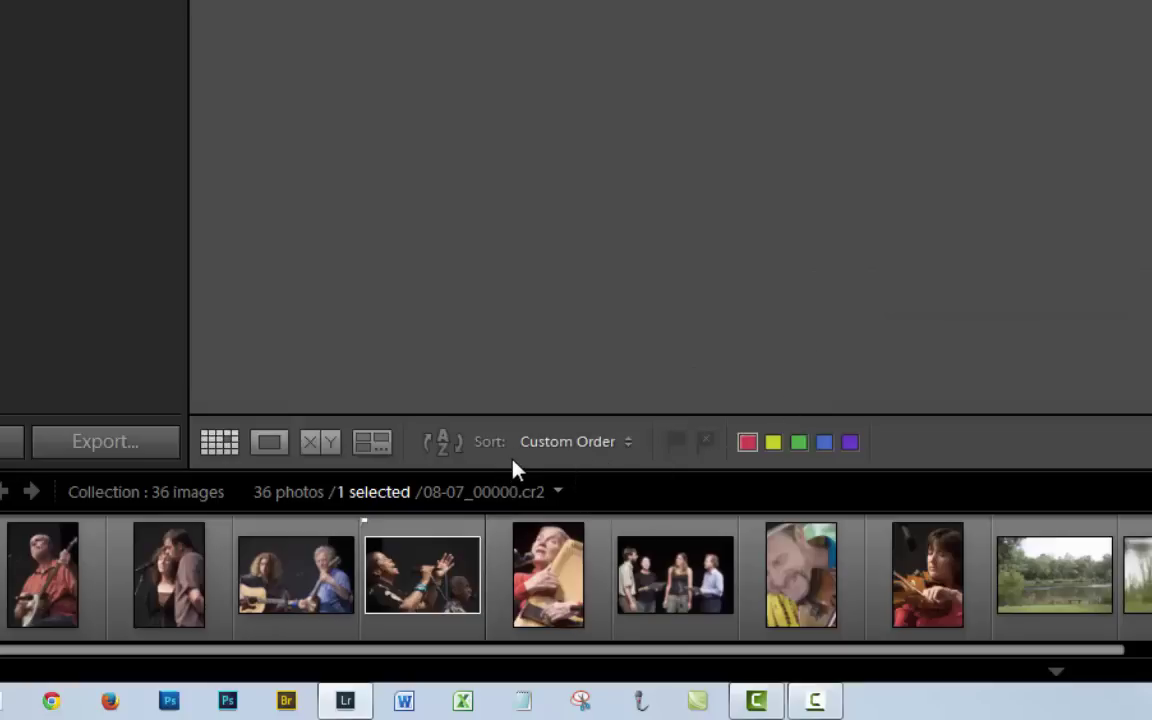
Step: Sort the 36 images grid by Label Color
{"action": "left_click", "coordinate": [598, 446]}
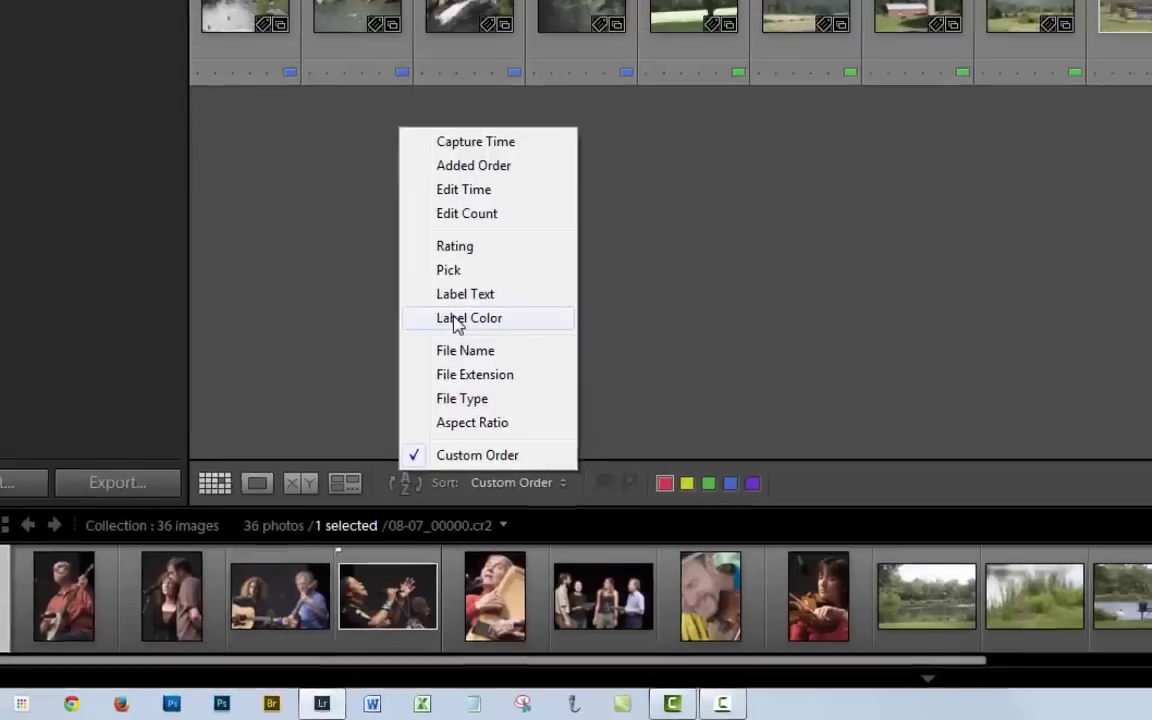
{"action": "left_click", "coordinate": [455, 318]}
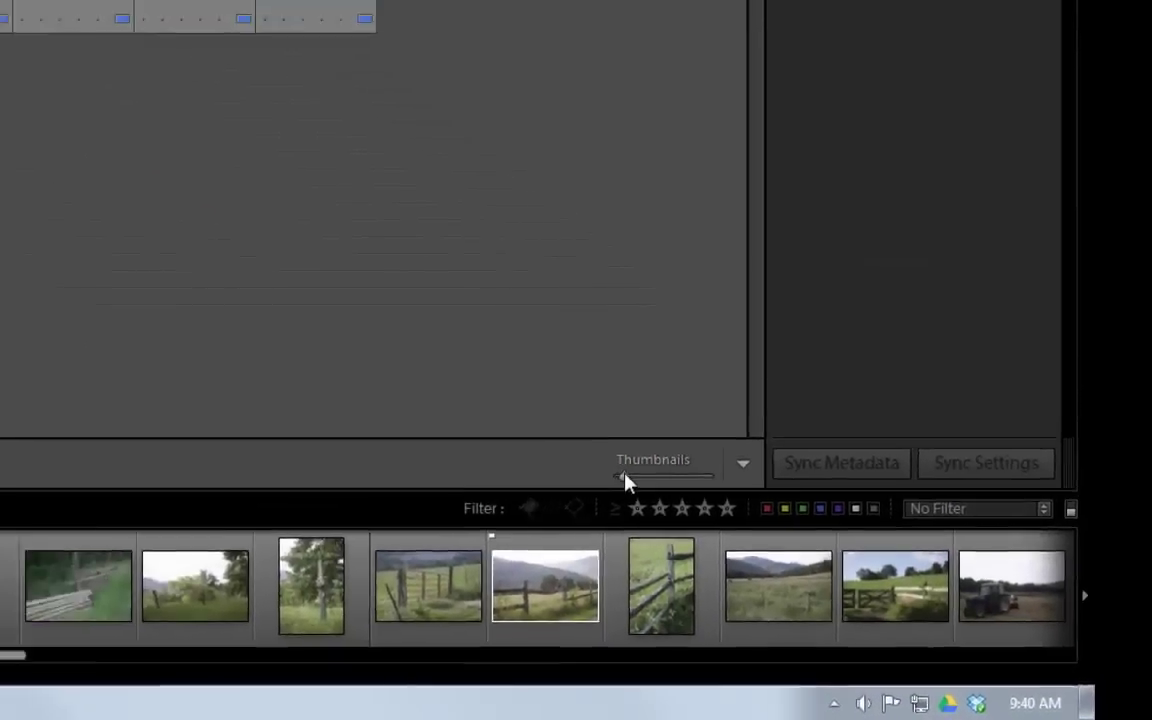
Step: Resize the thumbnails to nine per row and select the banjo player photo
{"action": "left_click_drag", "start_coordinate": [503, 424], "coordinate": [546, 427]}
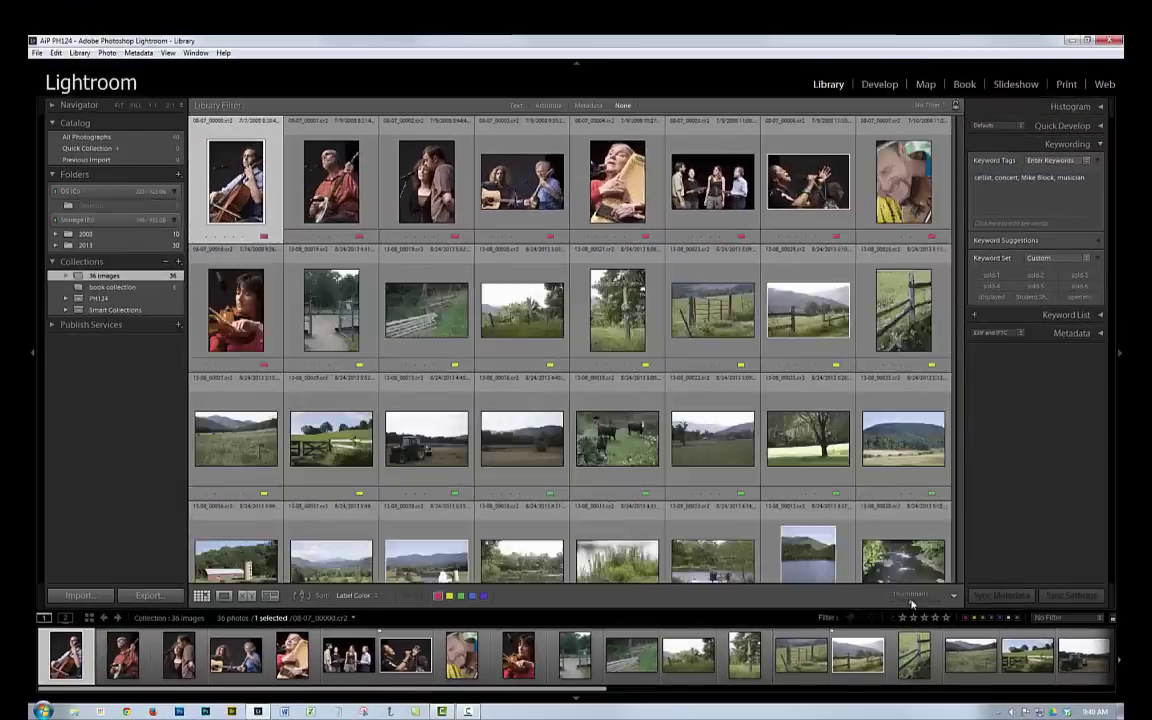
{"action": "left_click", "coordinate": [911, 604]}
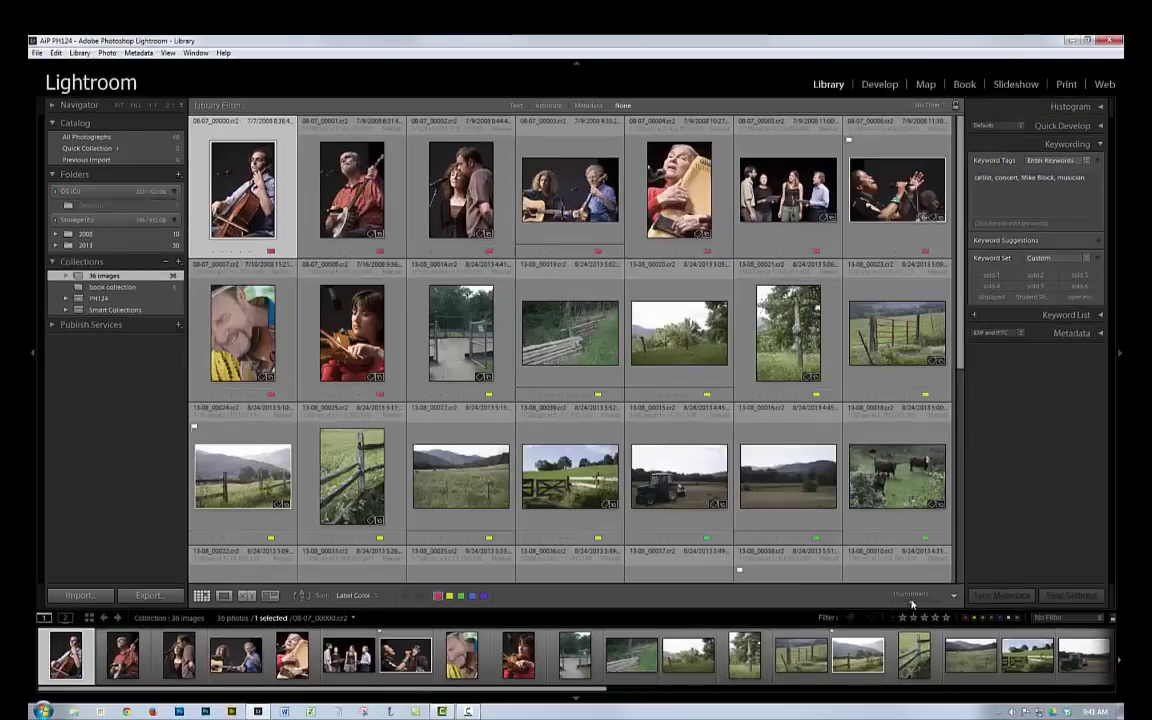
{"action": "left_click", "coordinate": [910, 604]}
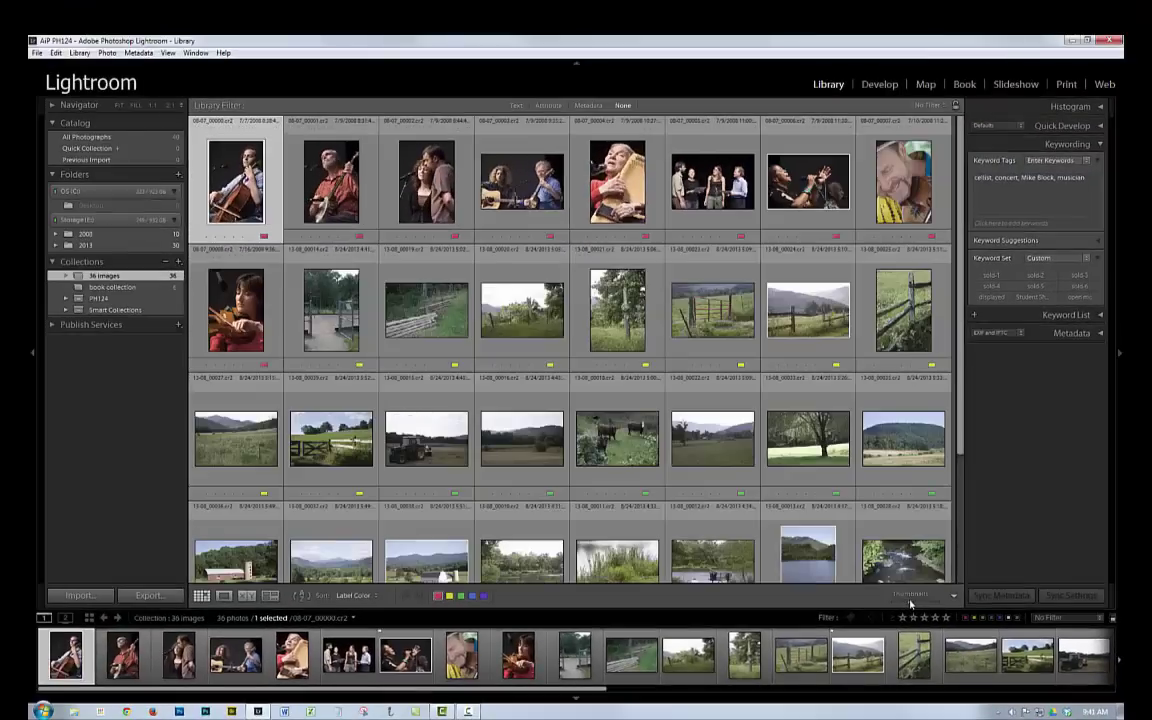
{"action": "left_click", "coordinate": [910, 604]}
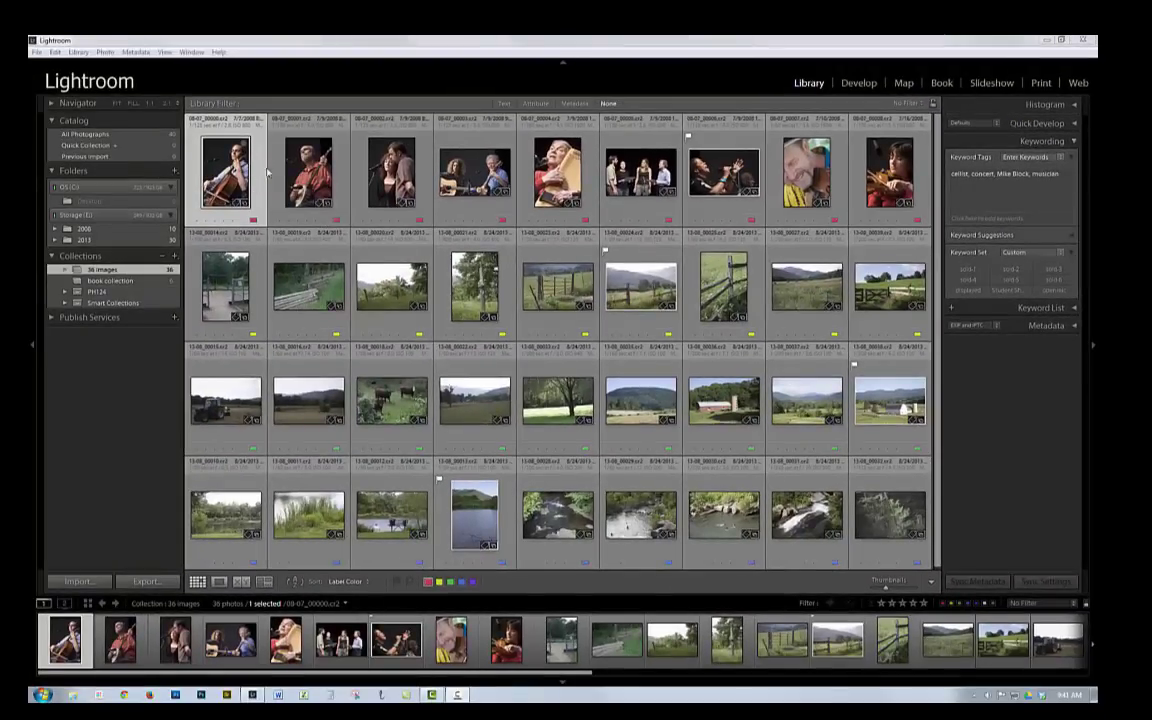
{"action": "left_click", "coordinate": [266, 161]}
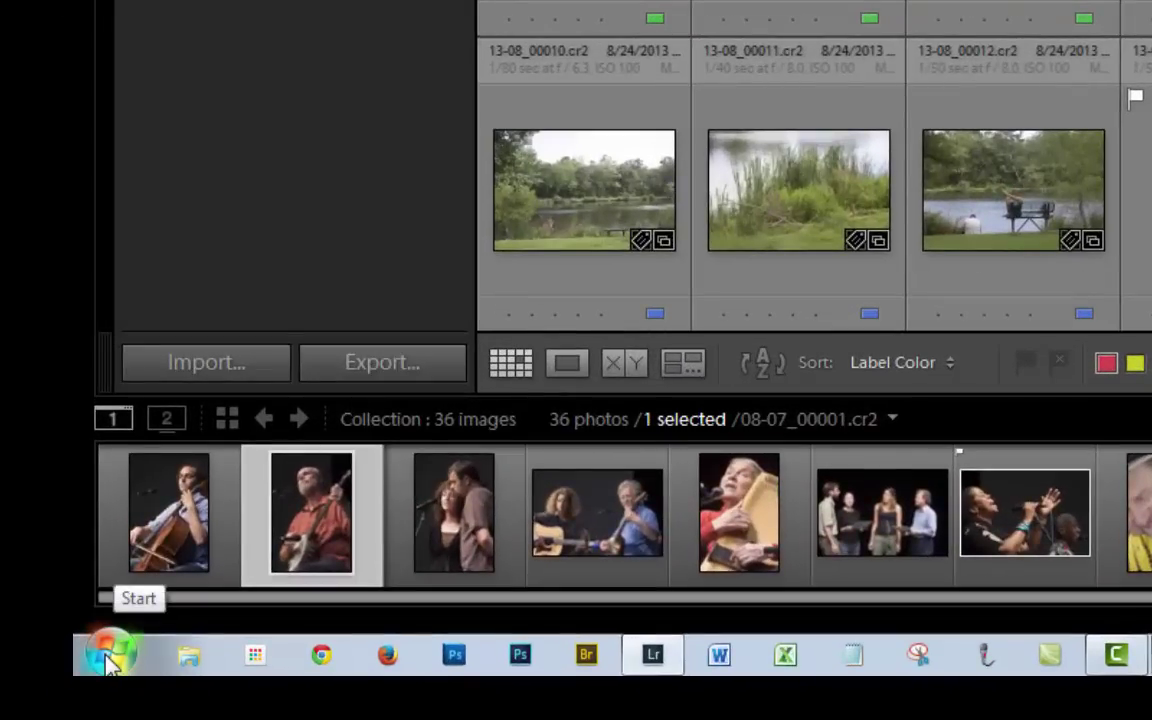
Step: Search 'sni' from Start and launch Snipping Tool
{"action": "left_click", "coordinate": [108, 658]}
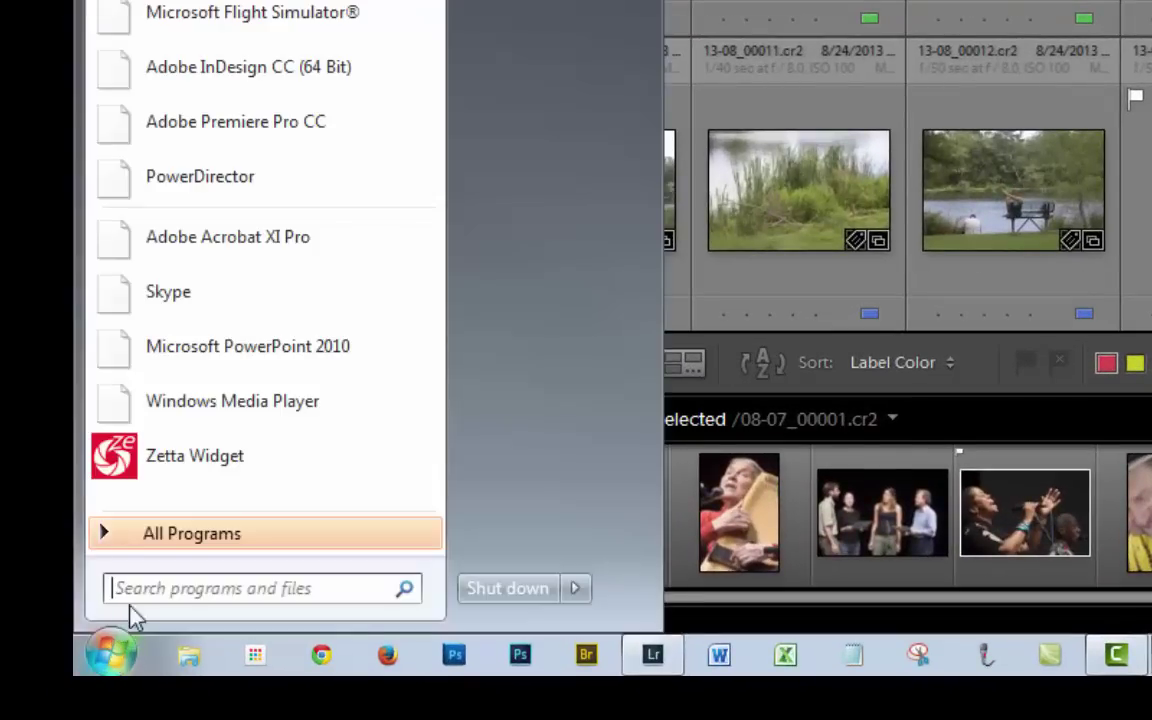
{"action": "left_click", "coordinate": [172, 590]}
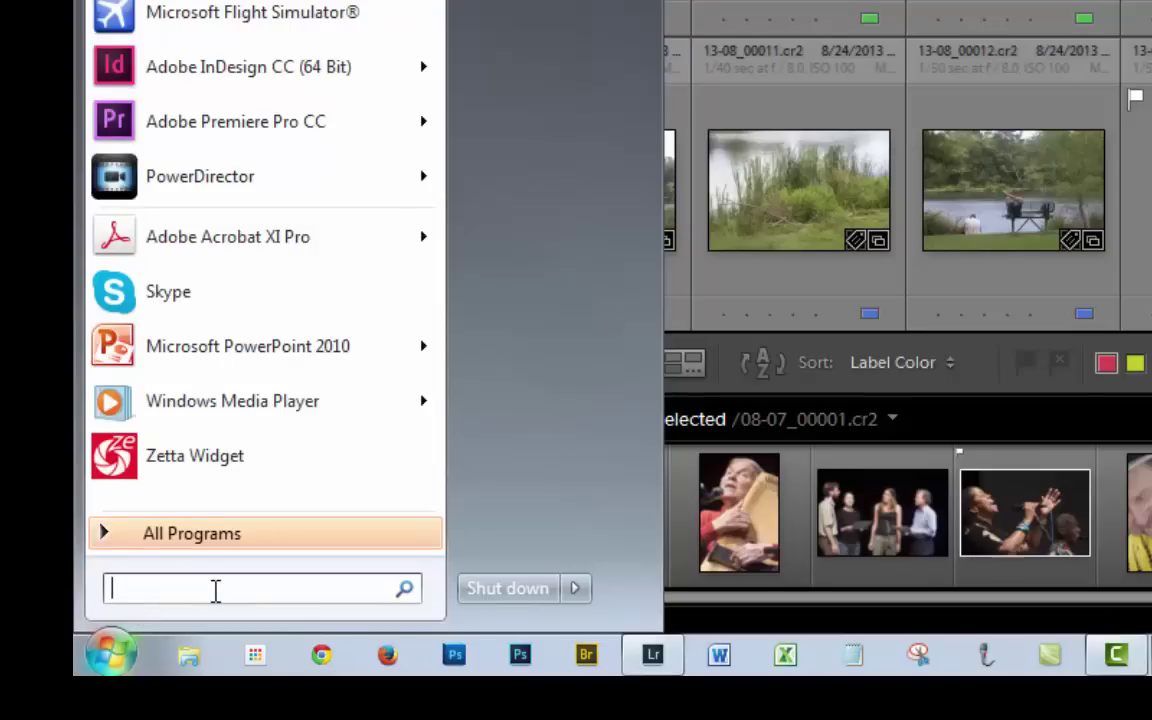
{"action": "type", "text": "ssni"}
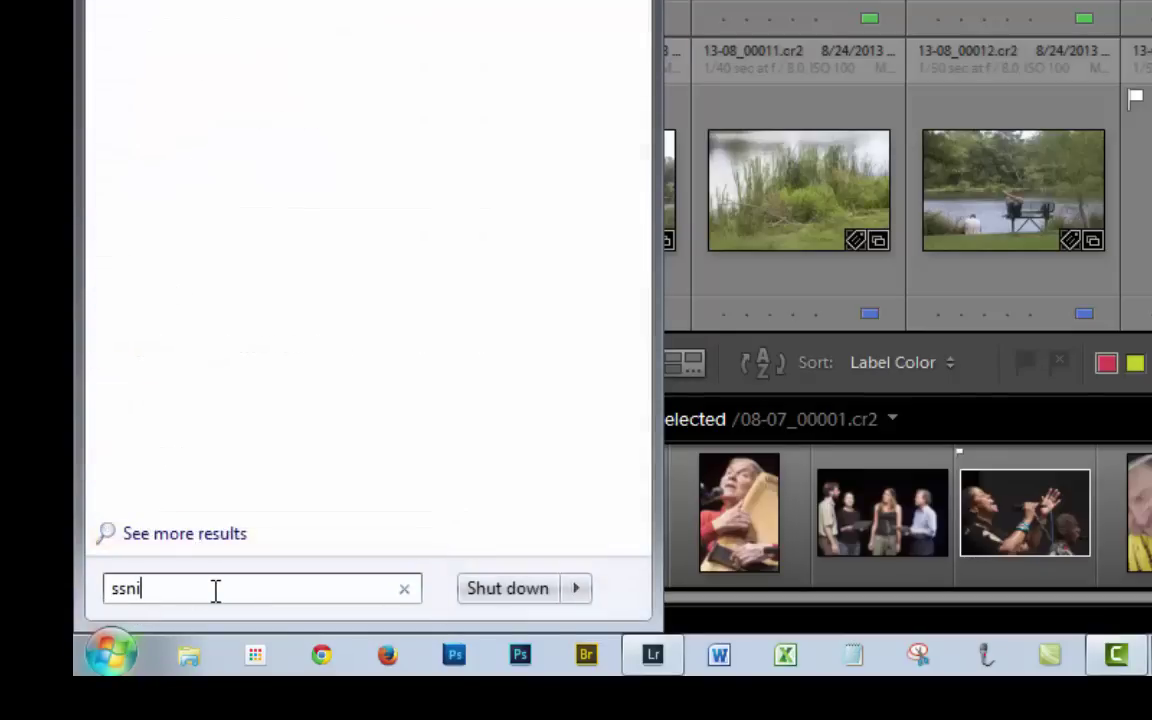
{"action": "key", "text": "BackSpace"}
{"action": "key", "text": "BackSpace"}
{"action": "key", "text": "BackSpace"}
{"action": "type", "text": "ni"}
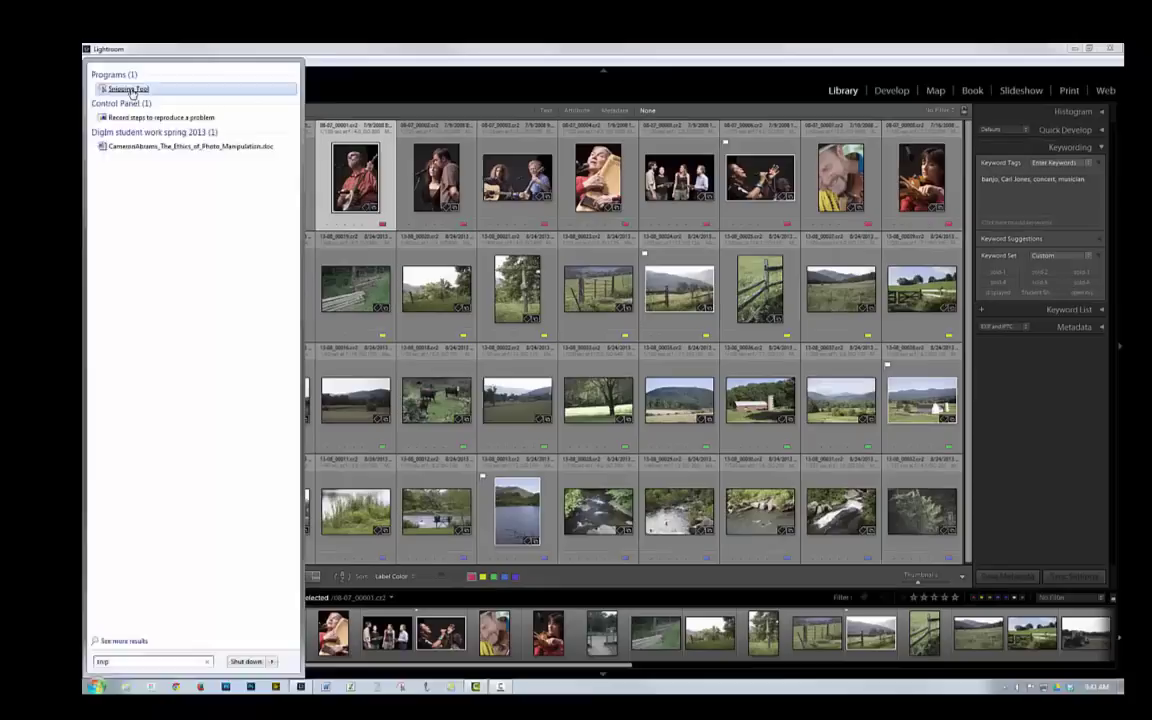
{"action": "left_click", "coordinate": [267, 189]}
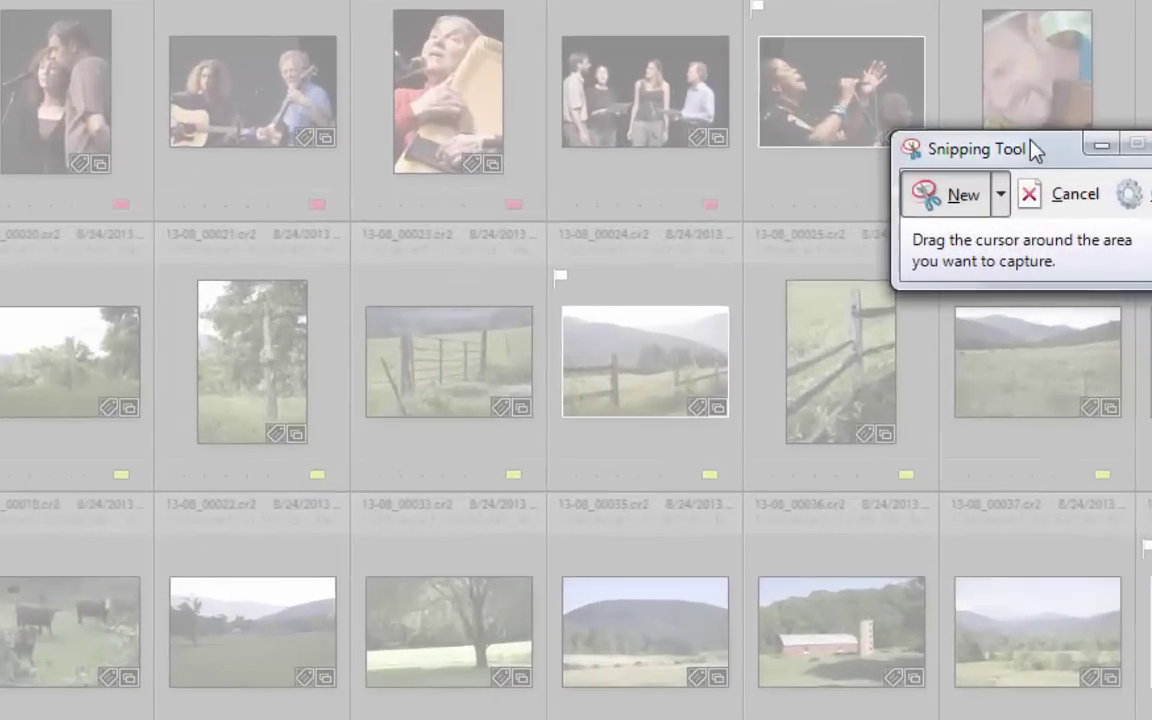
Step: Take a full-screen snip of the Lightroom library grid
{"action": "left_click_drag", "start_coordinate": [1035, 150], "coordinate": [463, 305]}
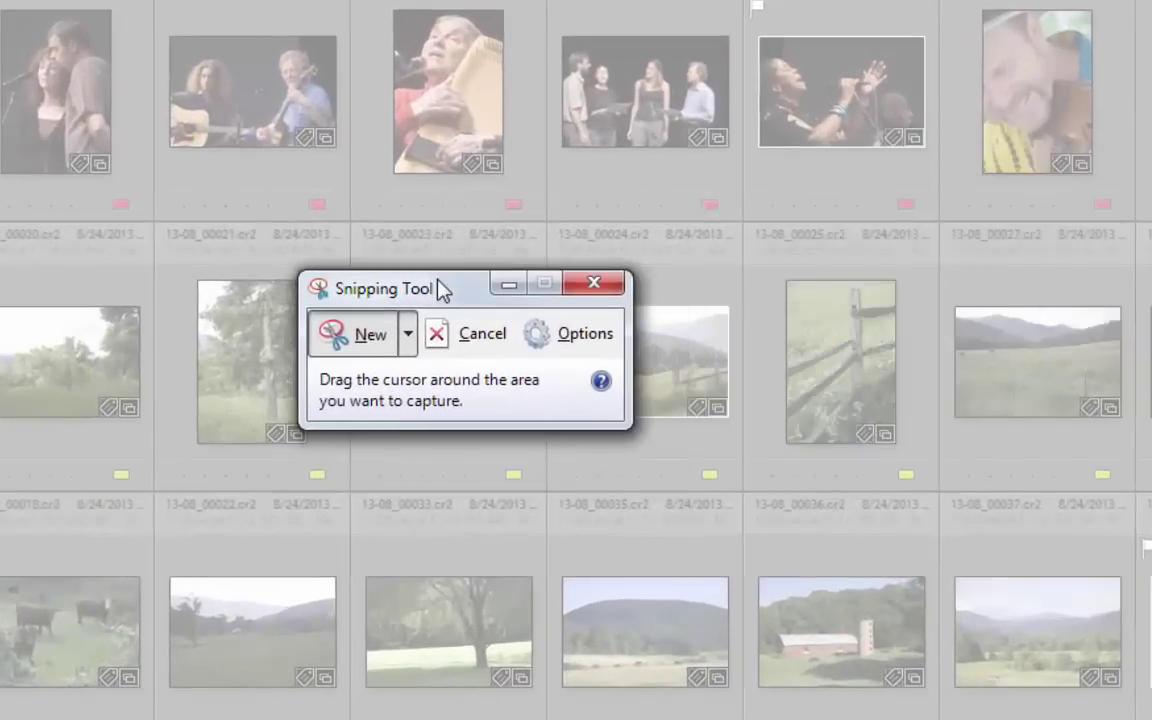
{"action": "left_click", "coordinate": [408, 338]}
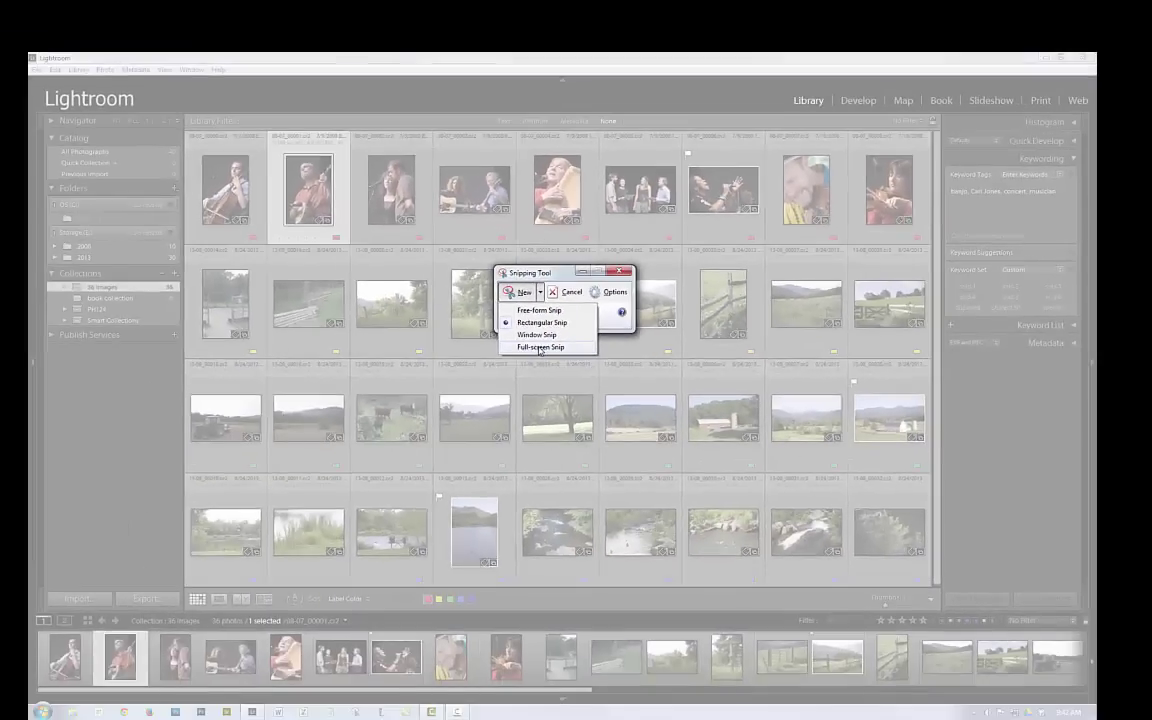
{"action": "left_click", "coordinate": [410, 463]}
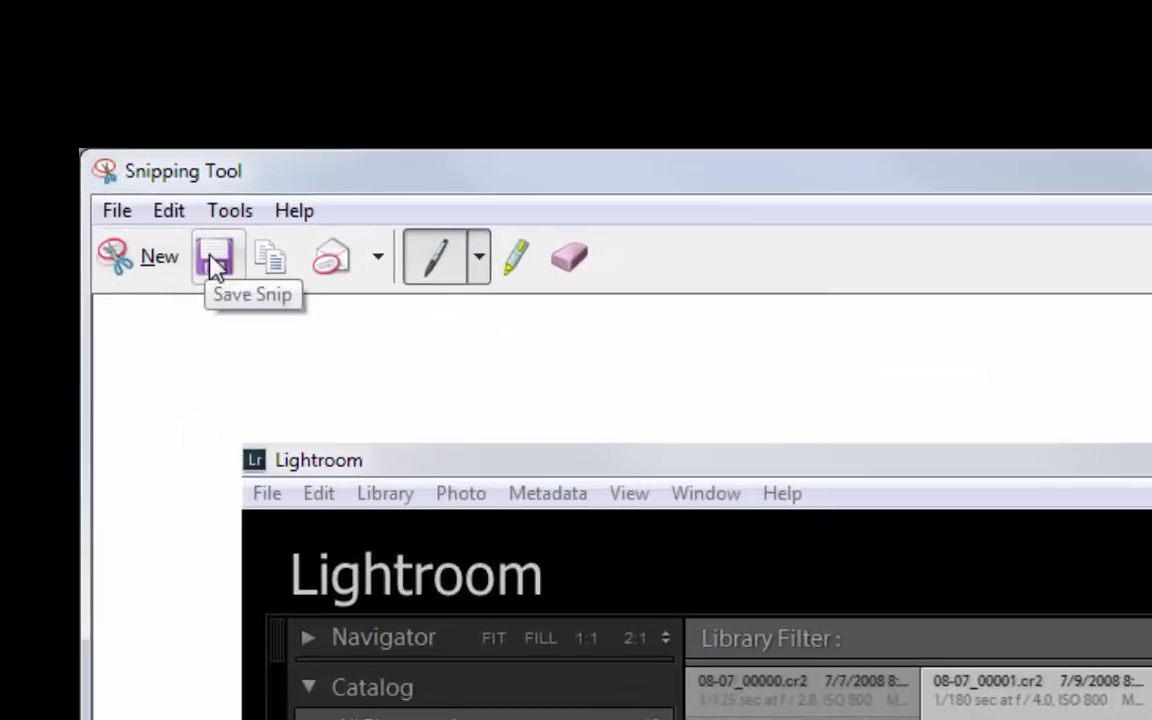
Step: Save the full-screen capture as Capture.JPG in JPEG format
{"action": "left_click", "coordinate": [75, 94]}
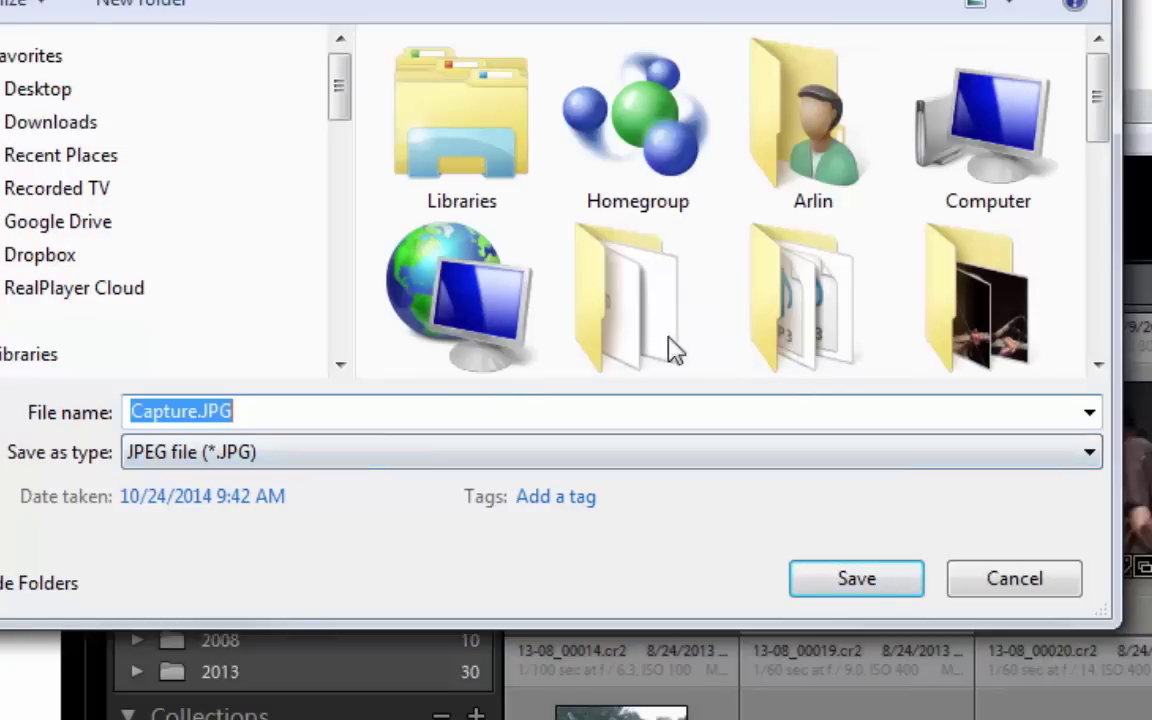
{"action": "left_click", "coordinate": [192, 458]}
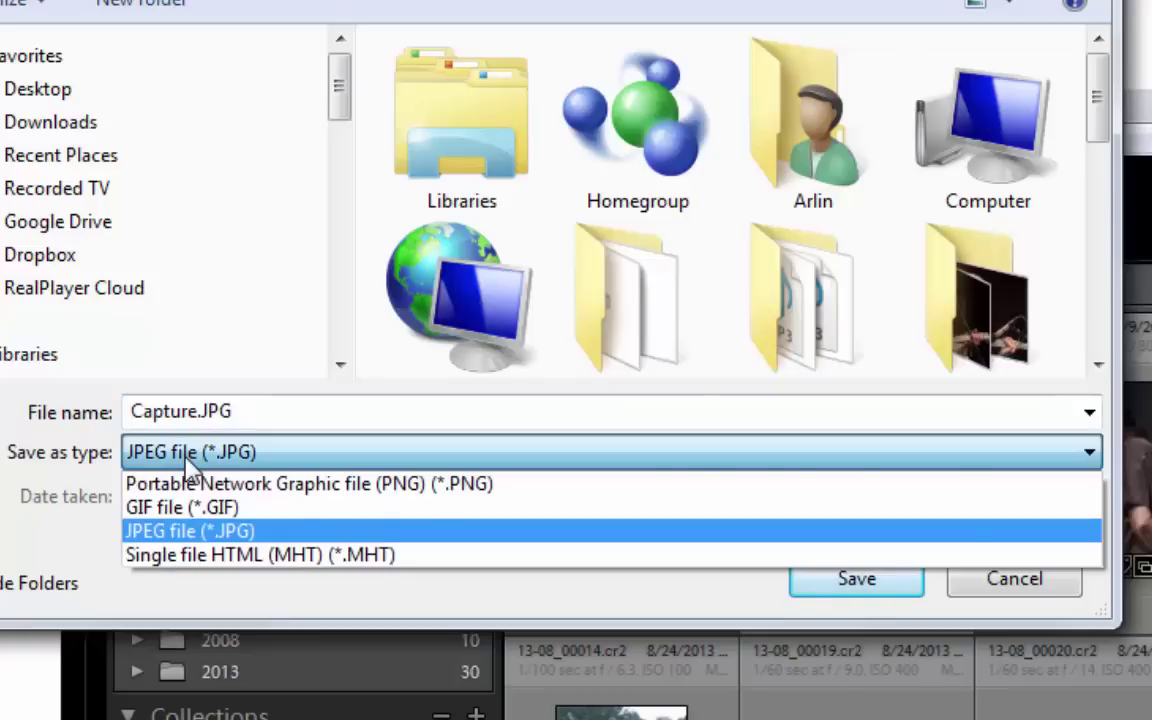
{"action": "left_click", "coordinate": [172, 531]}
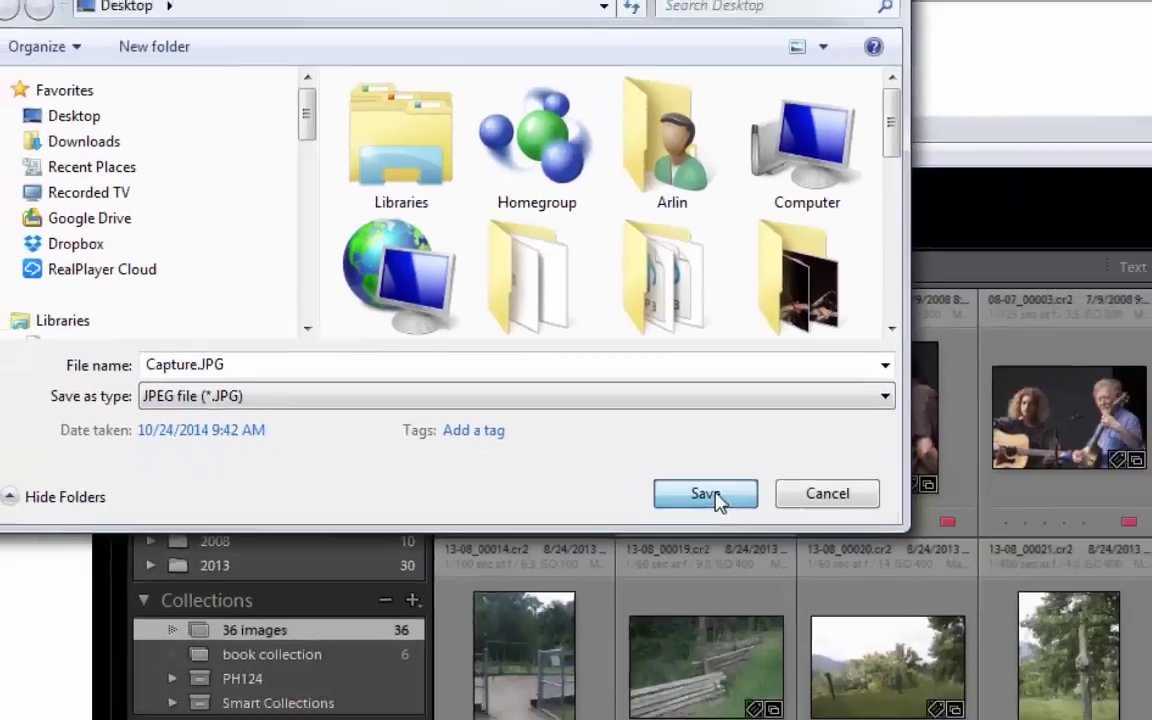
{"action": "left_click", "coordinate": [860, 579]}
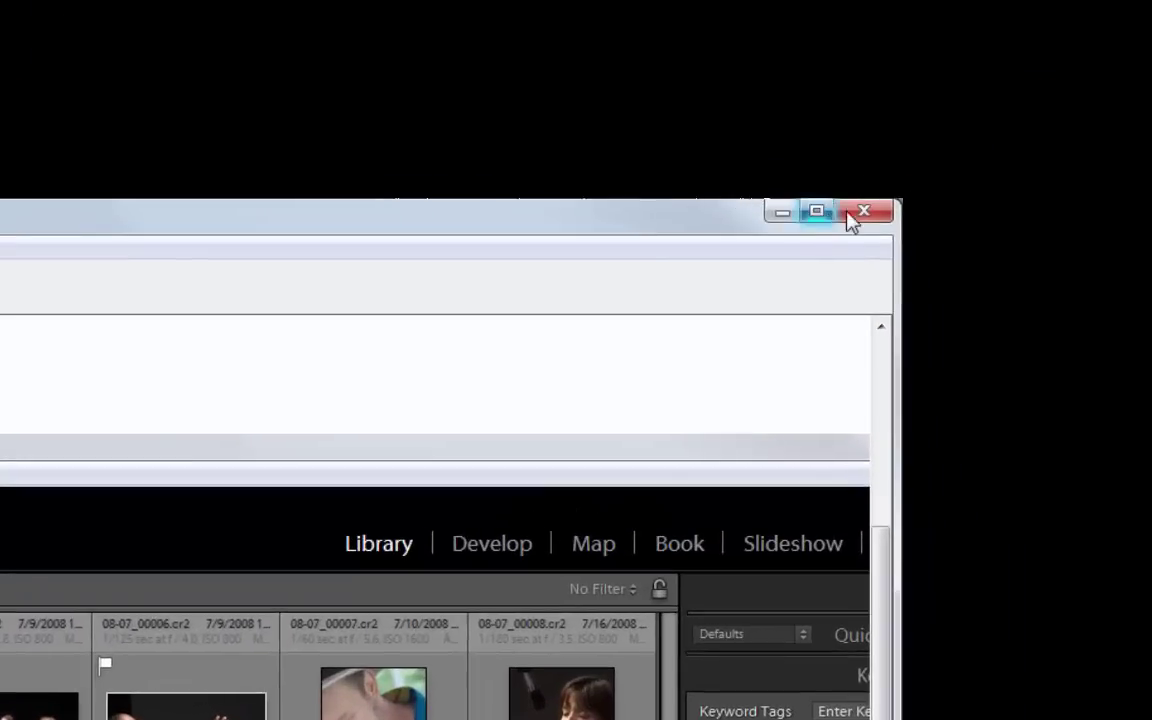
Step: Close Snipping Tool, filter the grid to flagged photos, and show the four four per row
{"action": "left_click", "coordinate": [852, 215]}
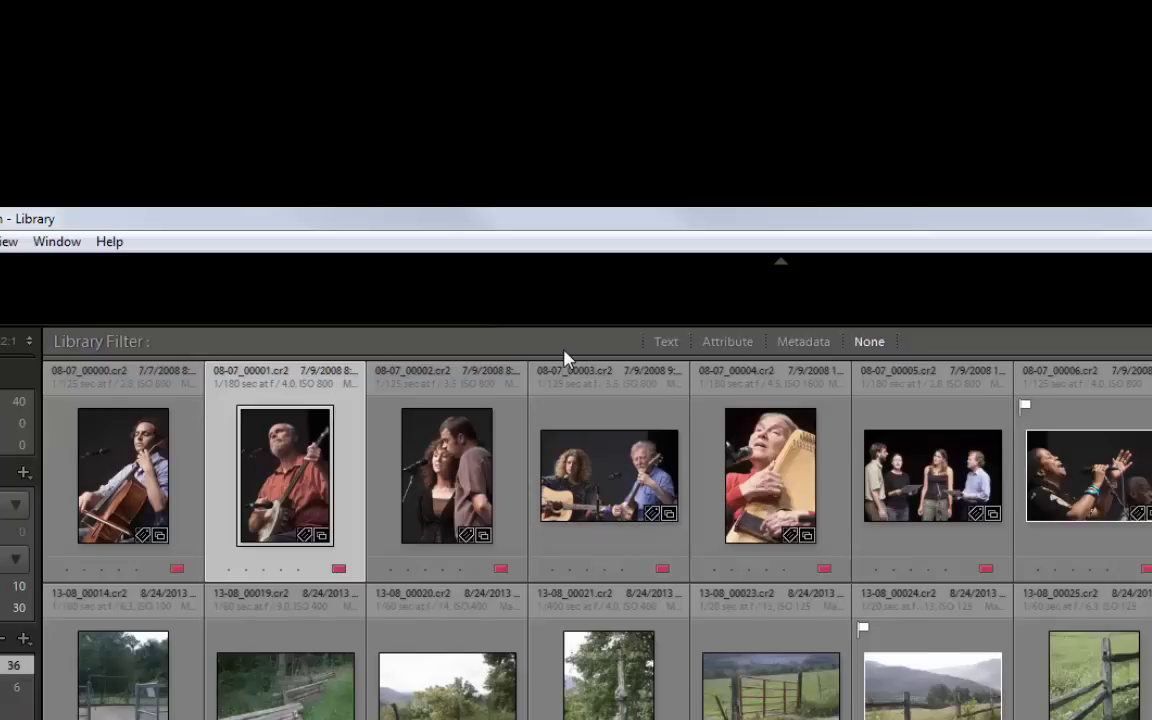
{"action": "key", "text": "backslash"}
{"action": "key", "text": "backslash"}
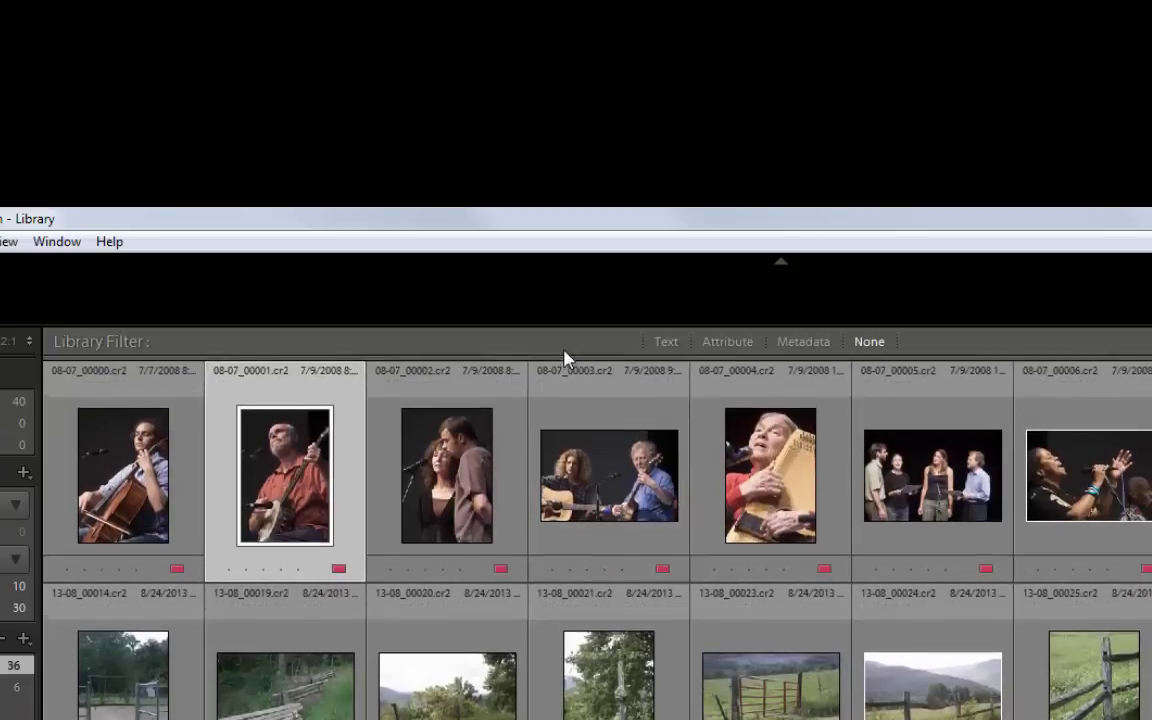
{"action": "left_click", "coordinate": [727, 342]}
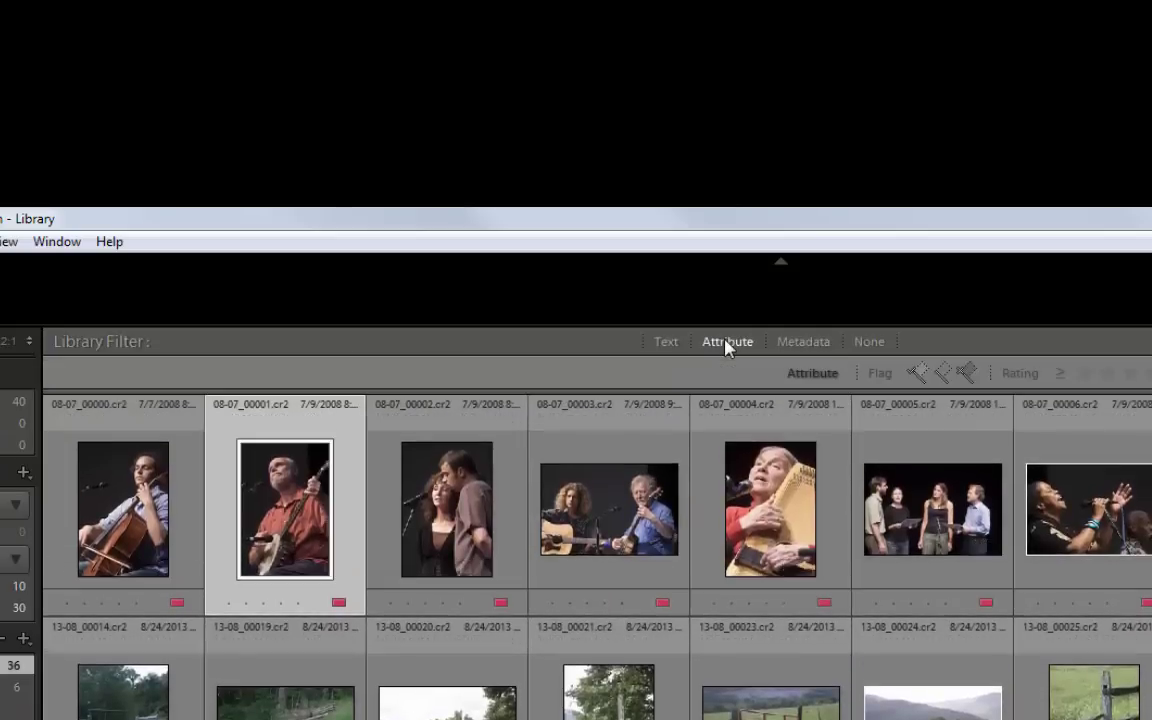
{"action": "left_click", "coordinate": [919, 373]}
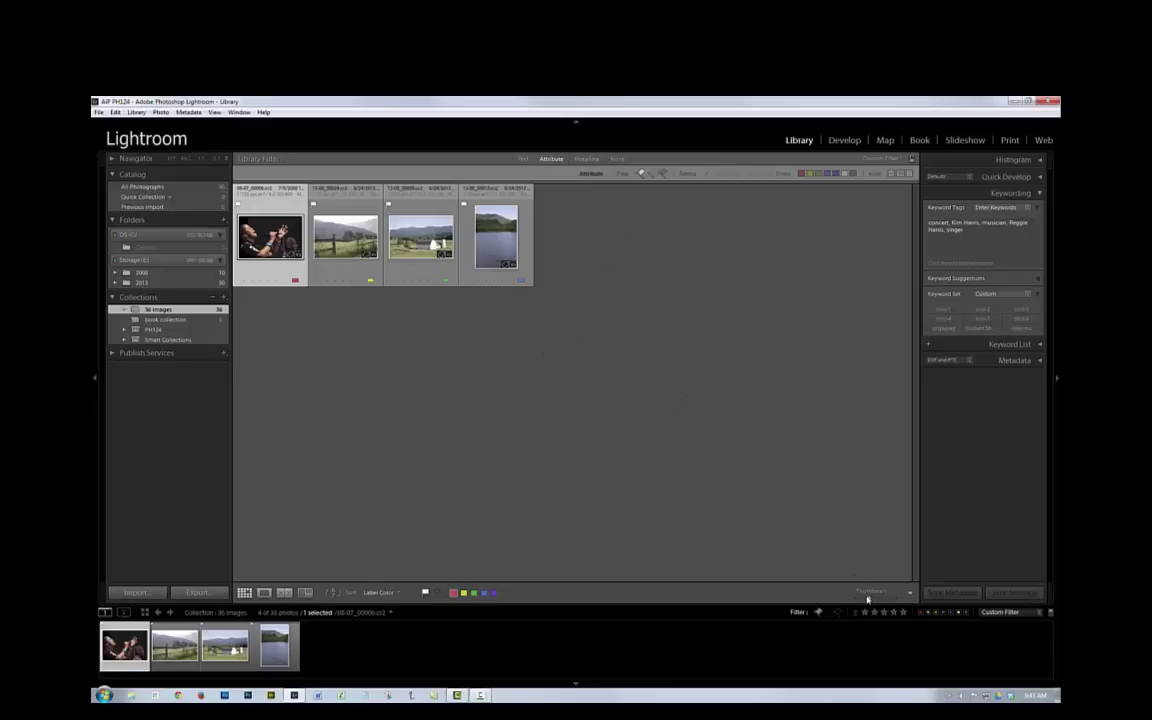
{"action": "left_click_drag", "start_coordinate": [868, 598], "coordinate": [886, 603]}
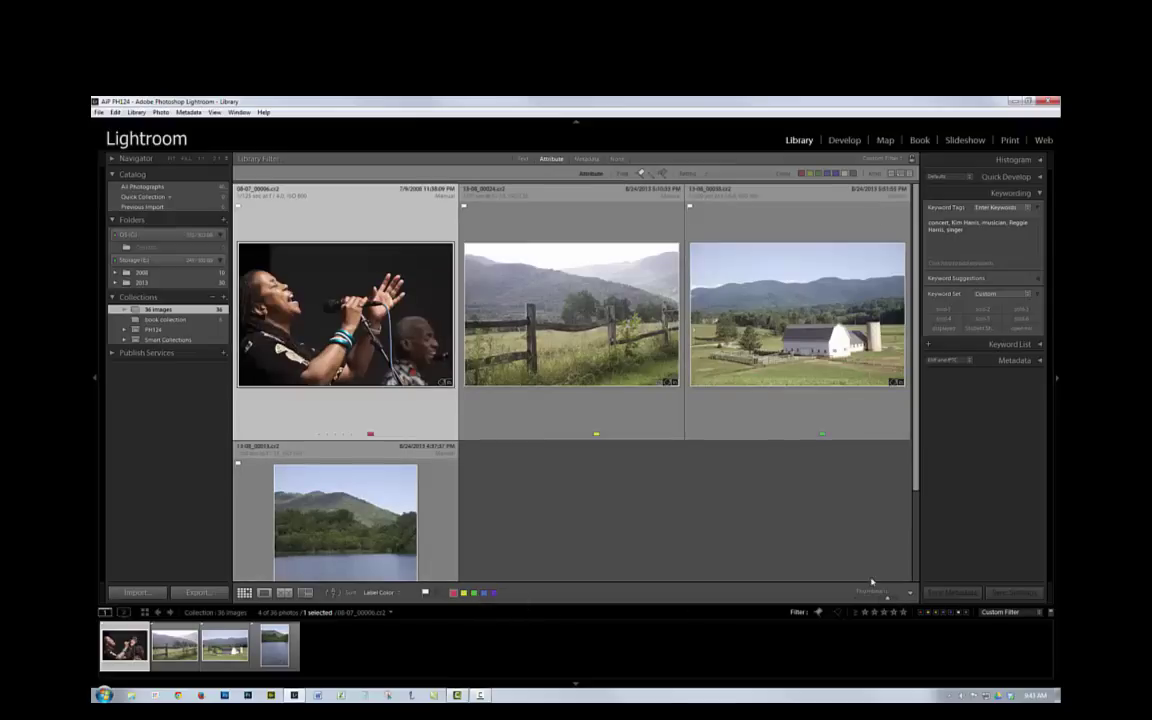
{"action": "left_click_drag", "start_coordinate": [888, 600], "coordinate": [886, 601]}
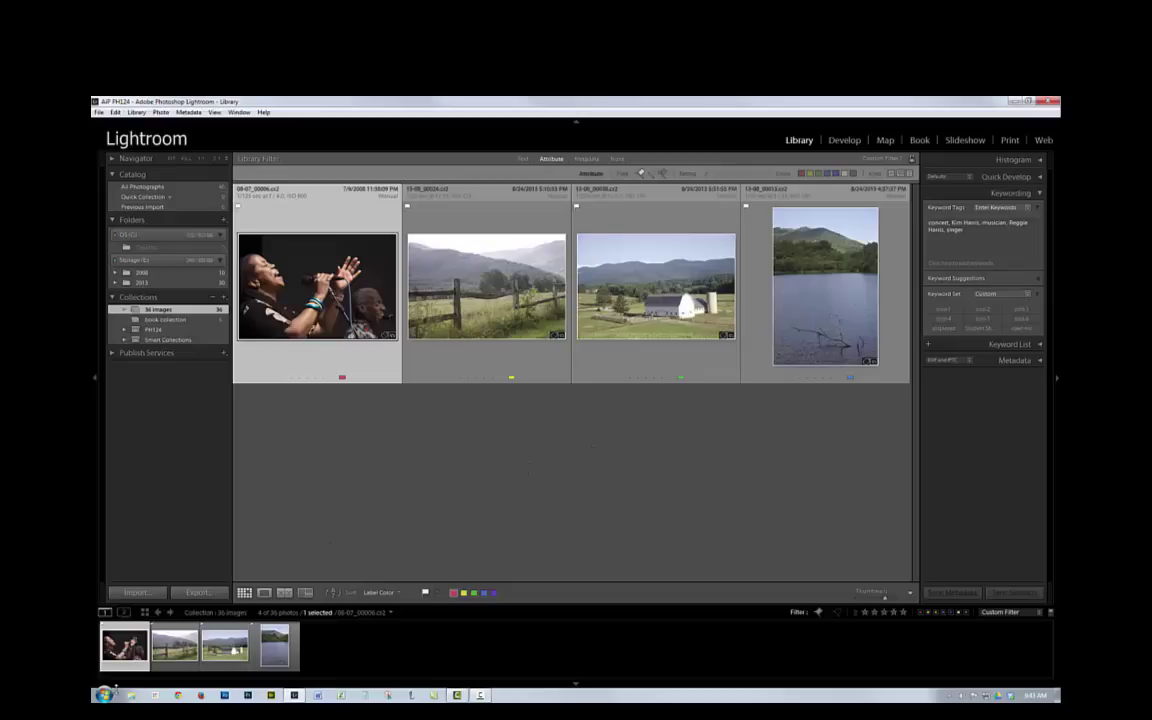
Step: Launch Snipping Tool via a 'snip' search and take a full-screen snip
{"action": "left_click", "coordinate": [104, 694]}
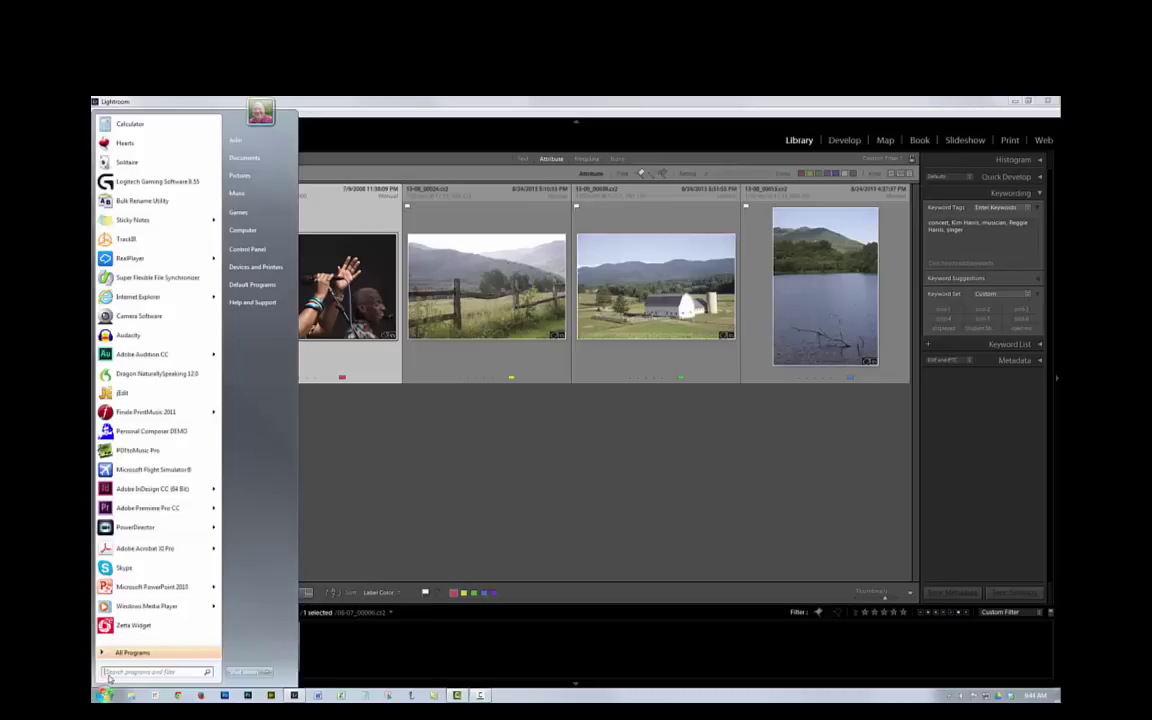
{"action": "type", "text": "snip"}
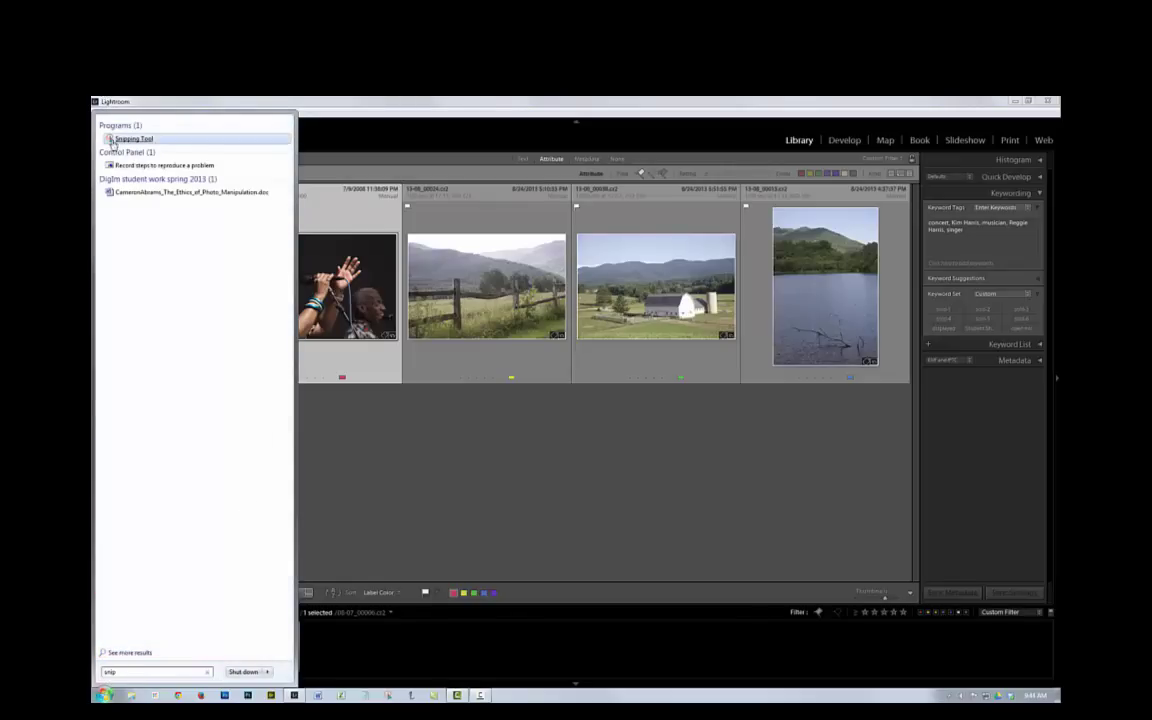
{"action": "left_click", "coordinate": [118, 139]}
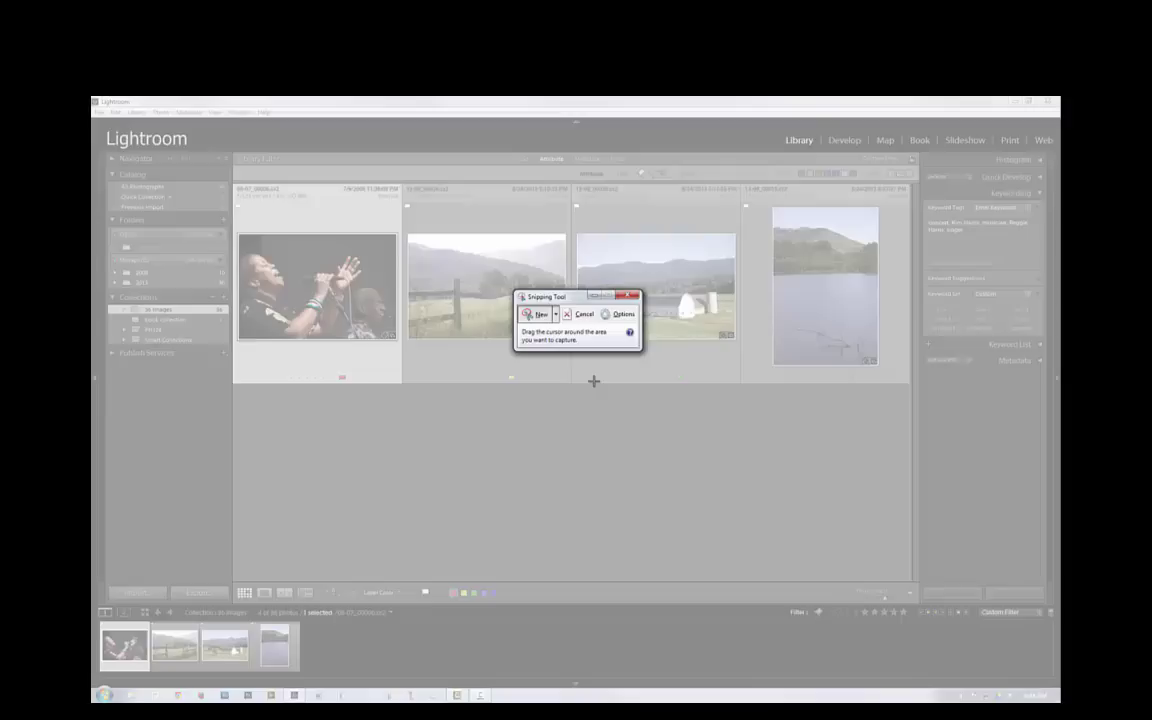
{"action": "left_click", "coordinate": [555, 313]}
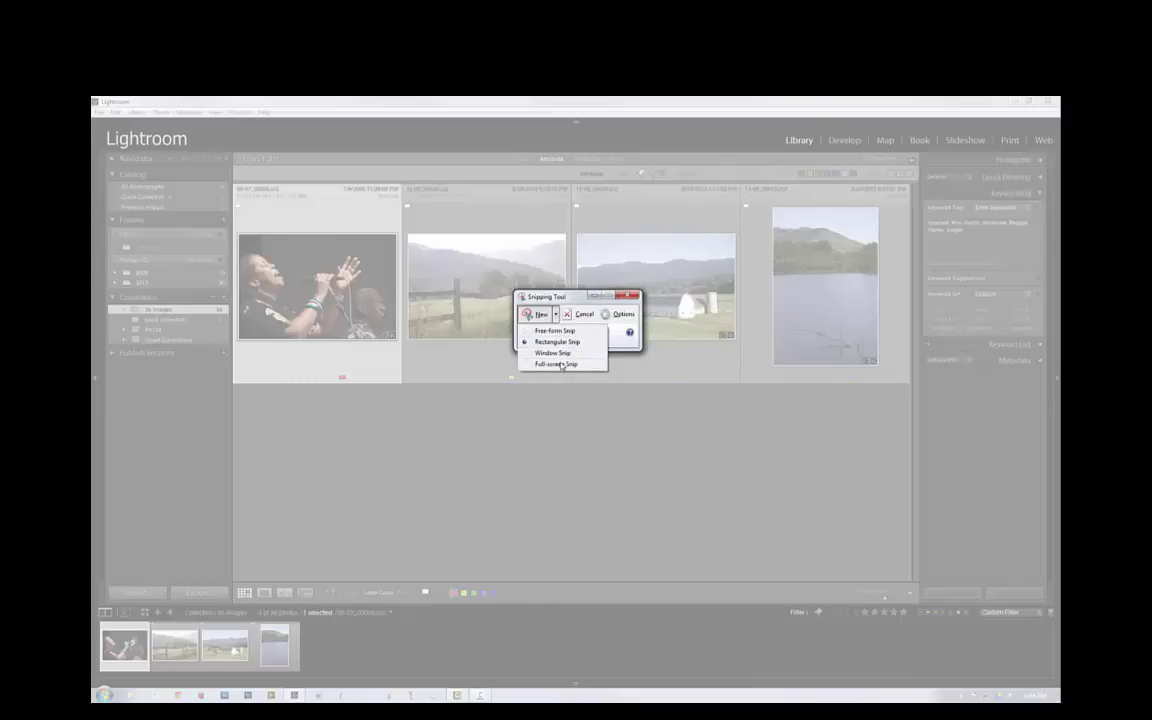
{"action": "left_click", "coordinate": [557, 364]}
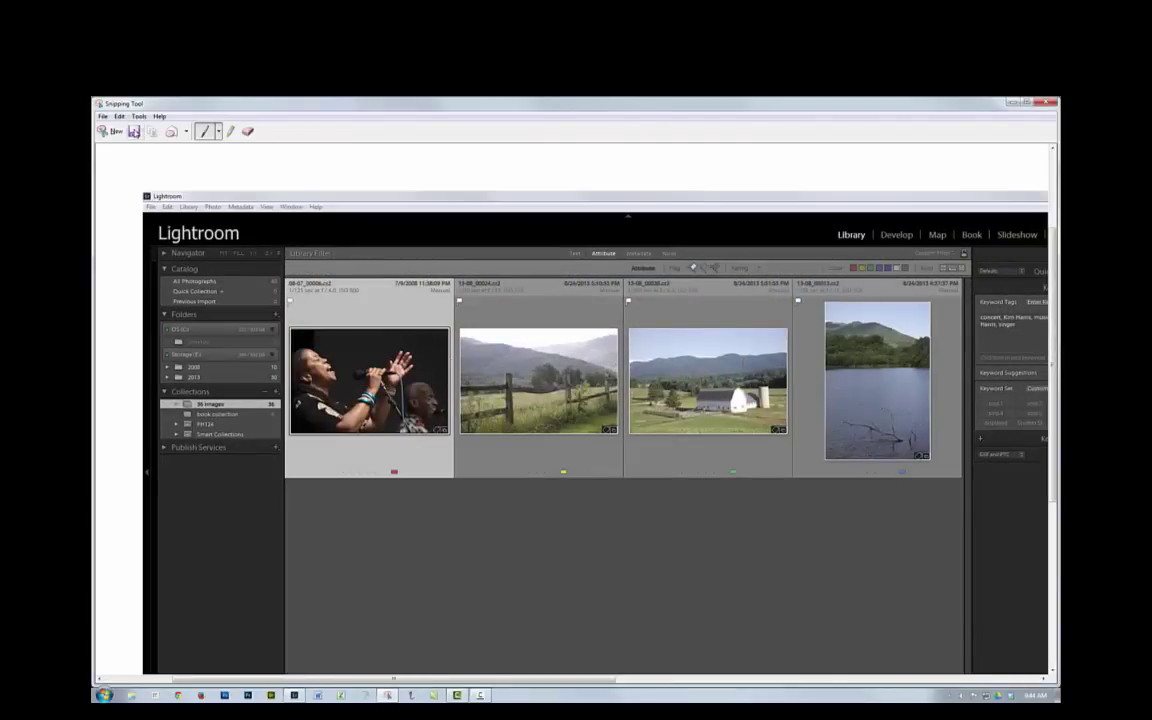
Step: Save the capture as Capture1.JPG and close Snipping Tool
{"action": "left_click", "coordinate": [133, 131]}
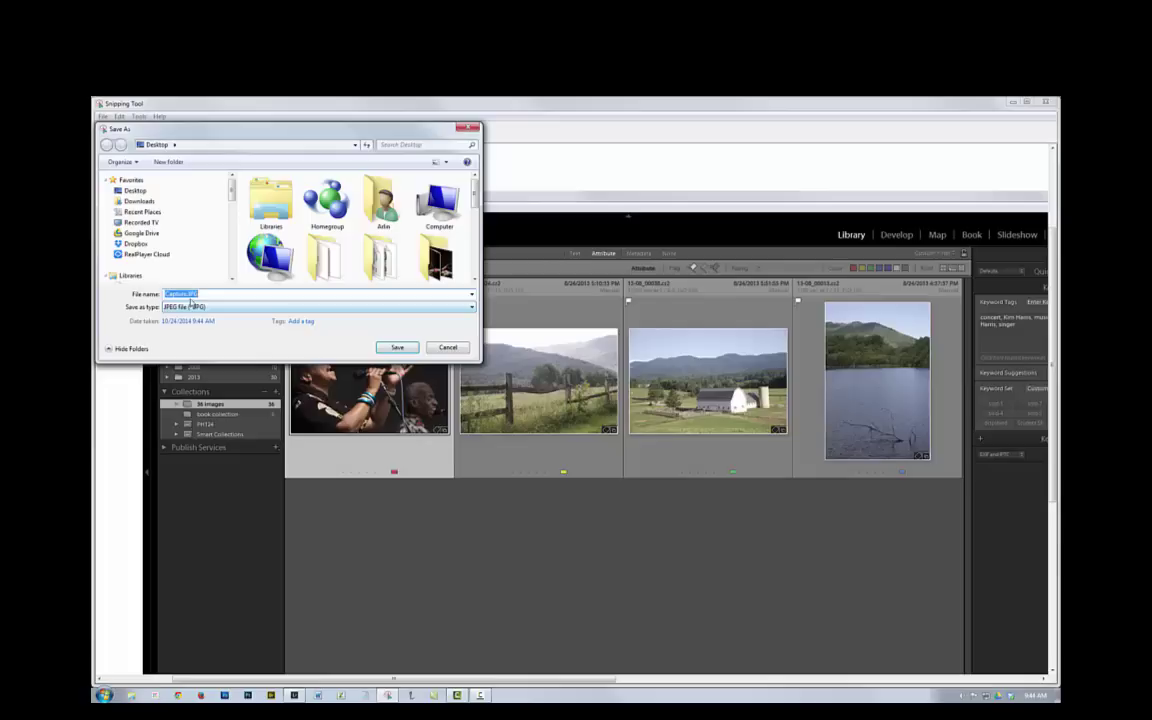
{"action": "left_click", "coordinate": [205, 336]}
{"action": "left_click", "coordinate": [221, 351]}
{"action": "type", "text": "1"}
{"action": "left_click", "coordinate": [396, 347]}
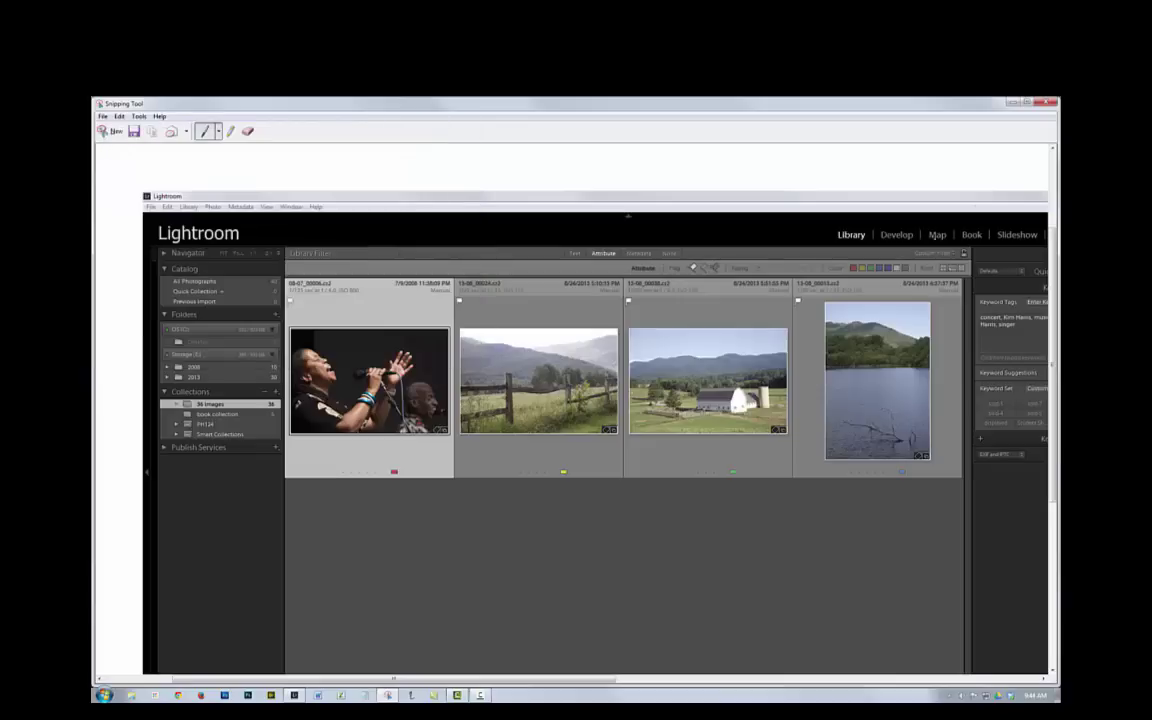
{"action": "left_click", "coordinate": [1047, 102]}
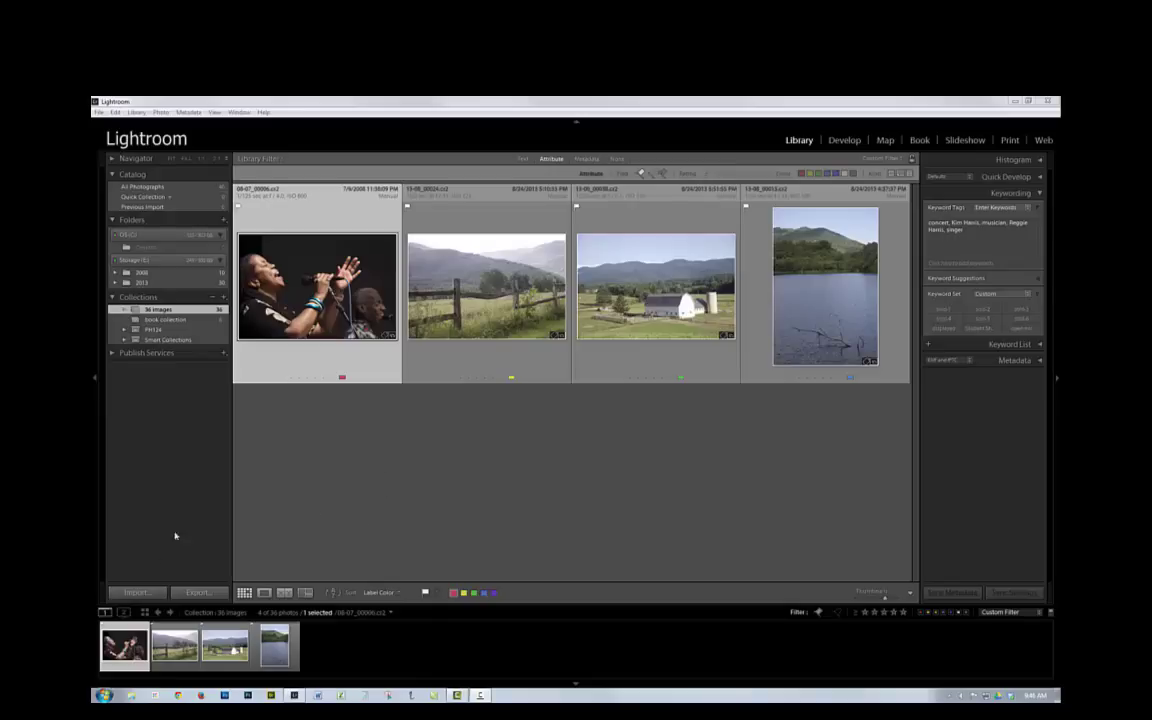
Step: Start an import from the Desktop folder under OS (C:) > Users and uncheck all files
{"action": "left_click", "coordinate": [136, 592]}
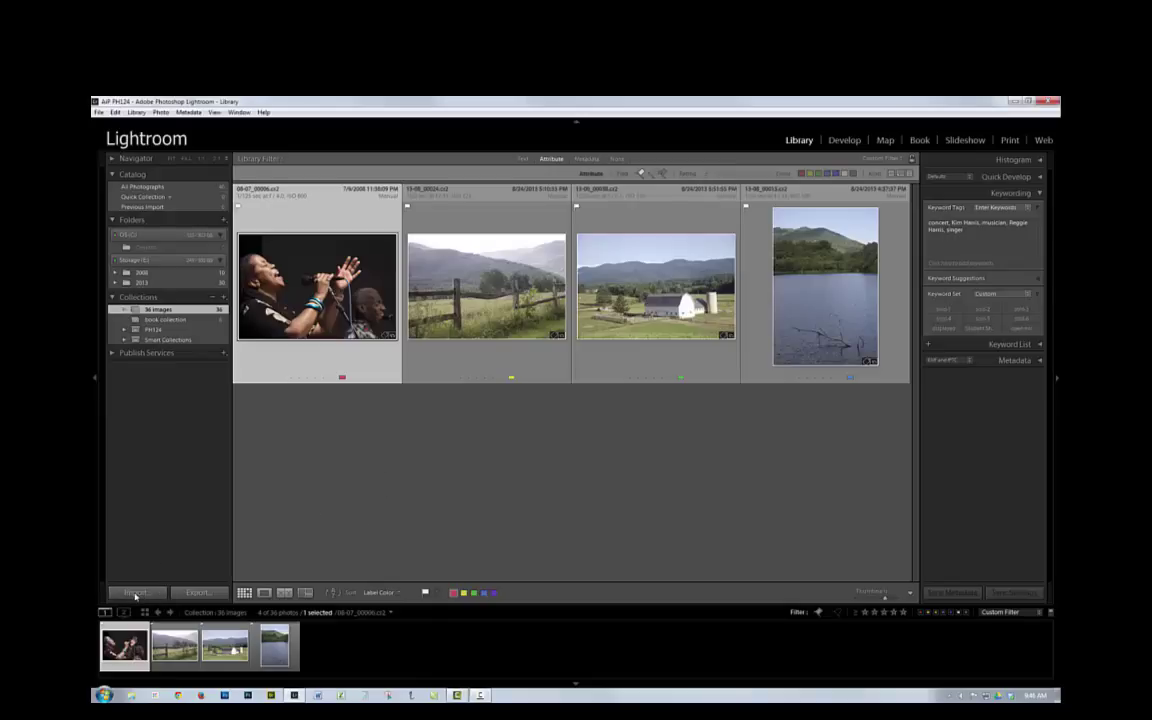
{"action": "left_click", "coordinate": [136, 592]}
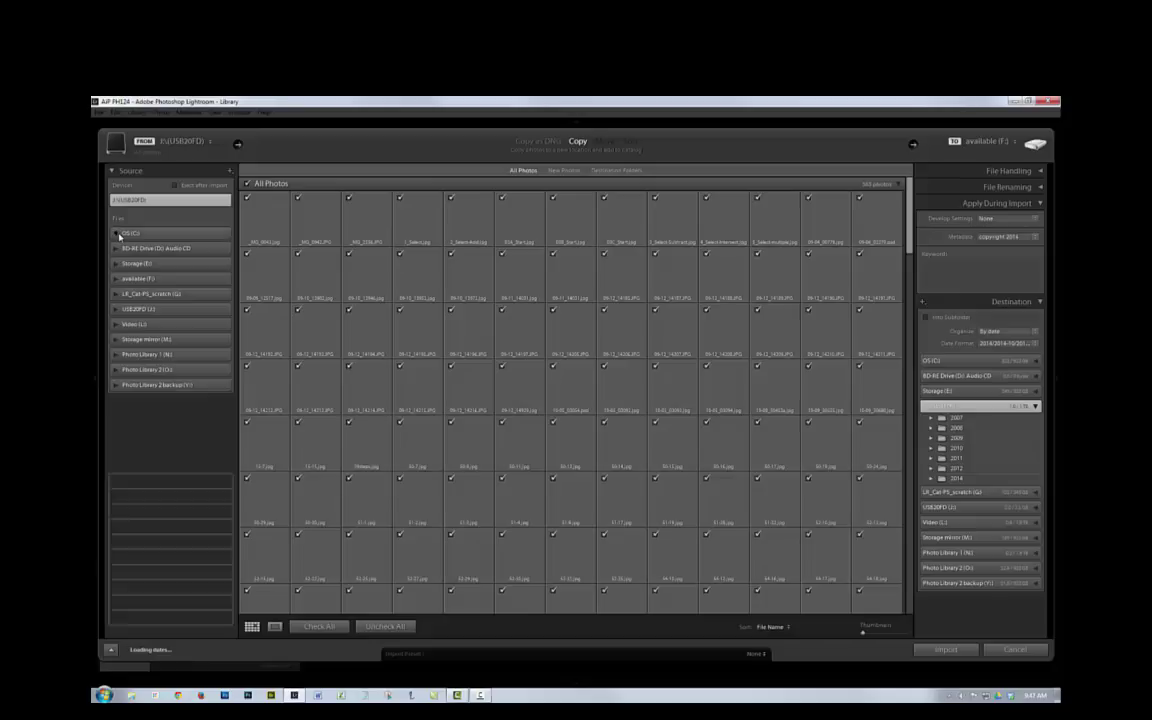
{"action": "left_click", "coordinate": [118, 234]}
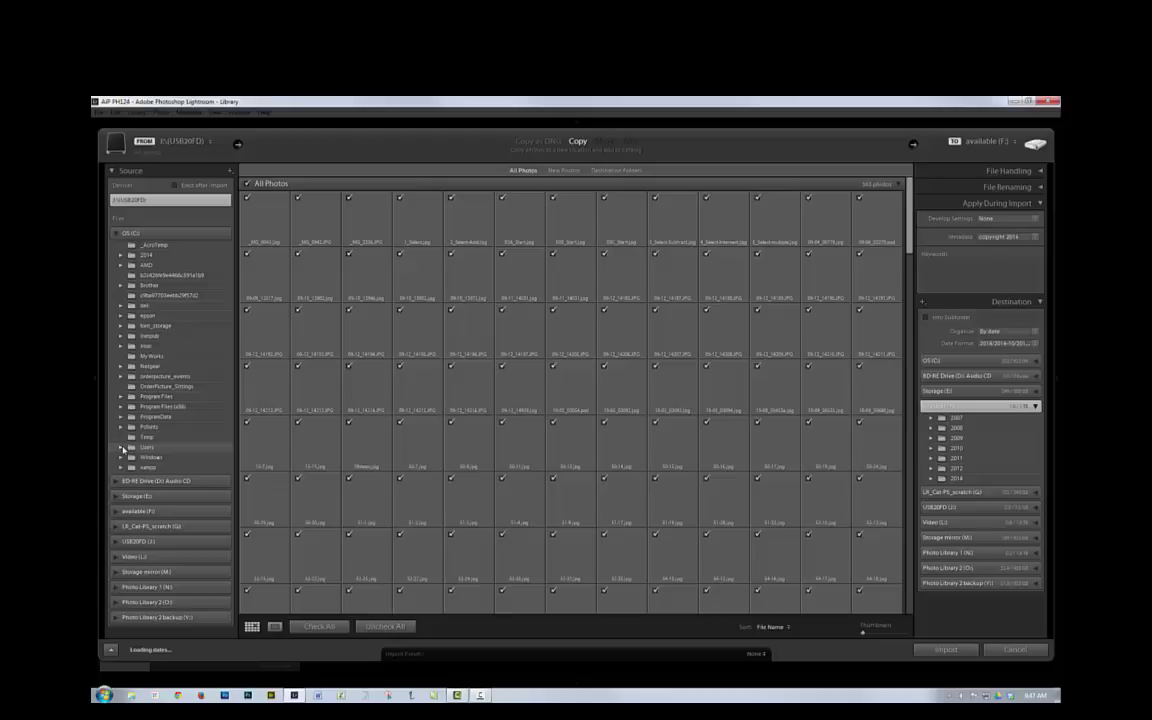
{"action": "left_click", "coordinate": [122, 449]}
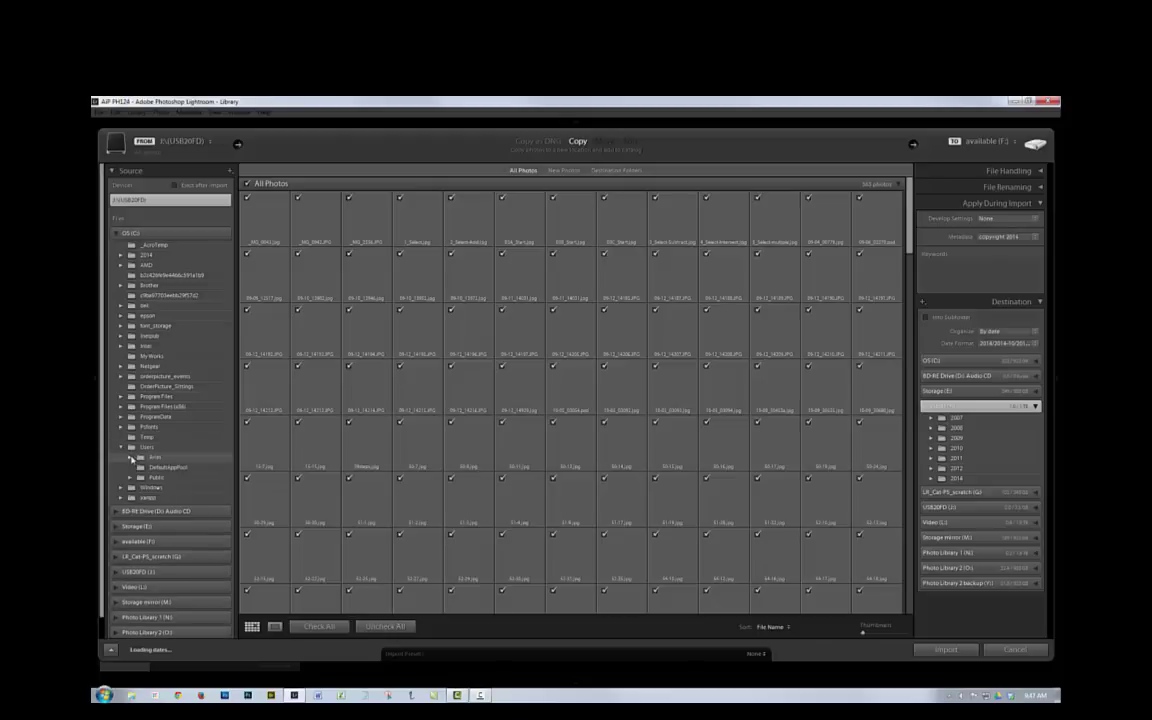
{"action": "left_click", "coordinate": [130, 458]}
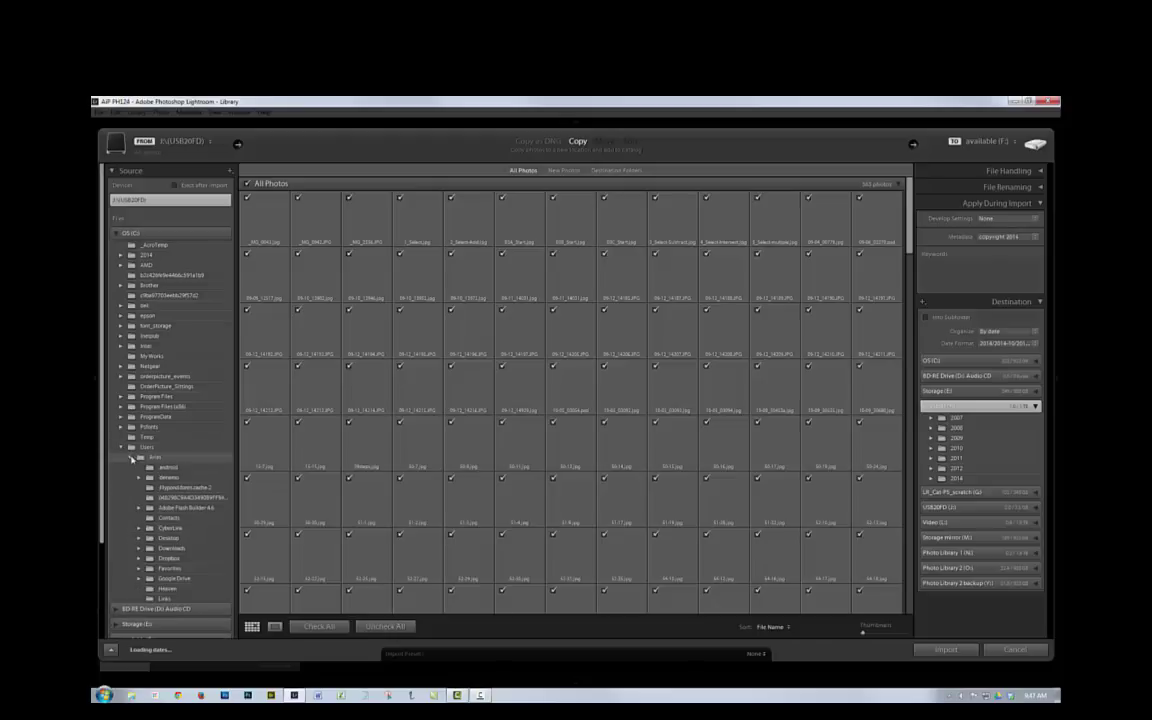
{"action": "left_click", "coordinate": [169, 539]}
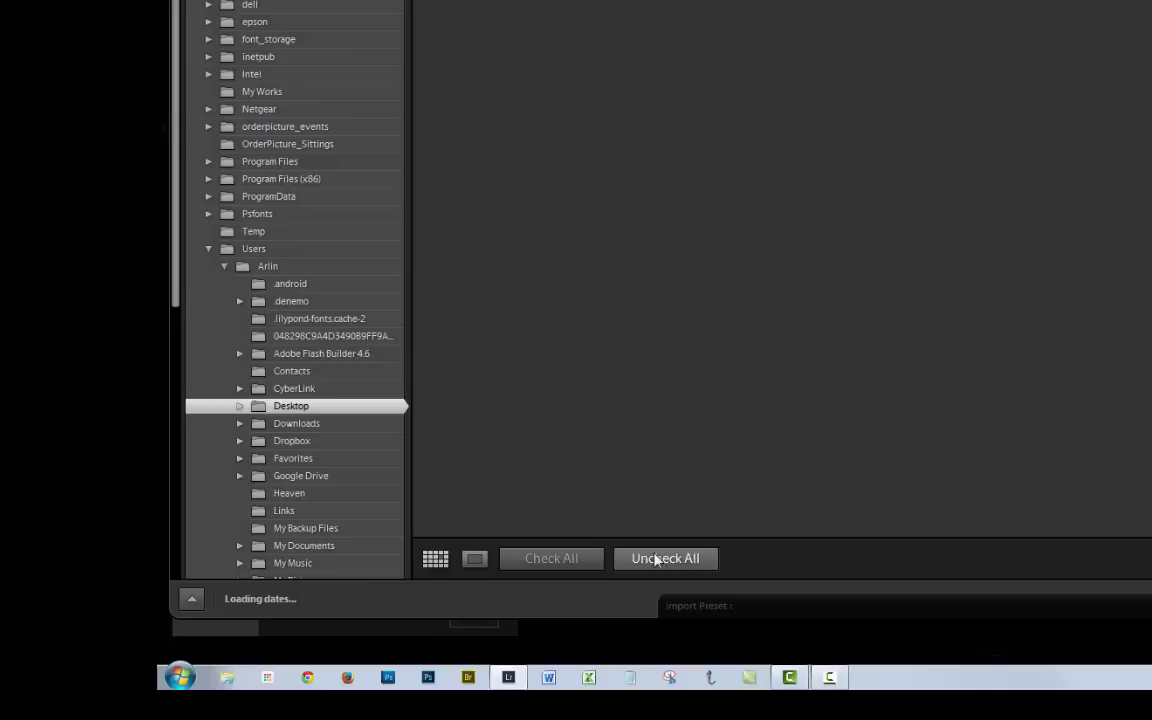
{"action": "left_click", "coordinate": [655, 558]}
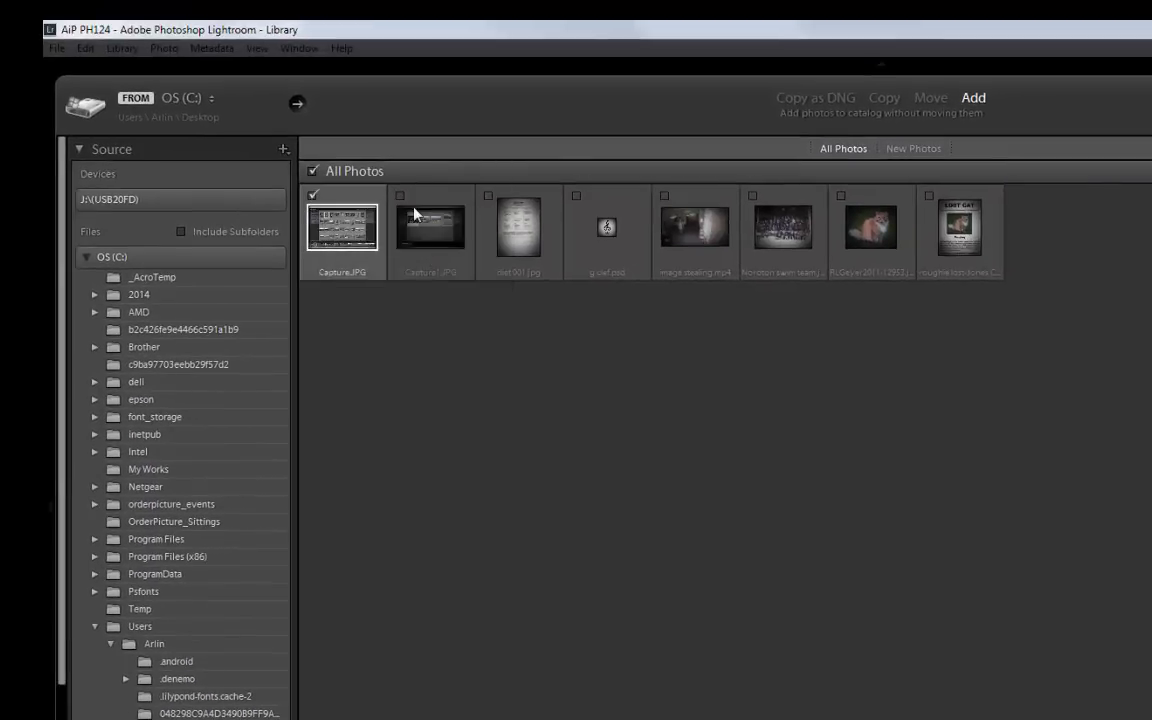
Step: Check Capture1.JPG alongside Capture.JPG and import both screenshots
{"action": "left_click", "coordinate": [401, 197]}
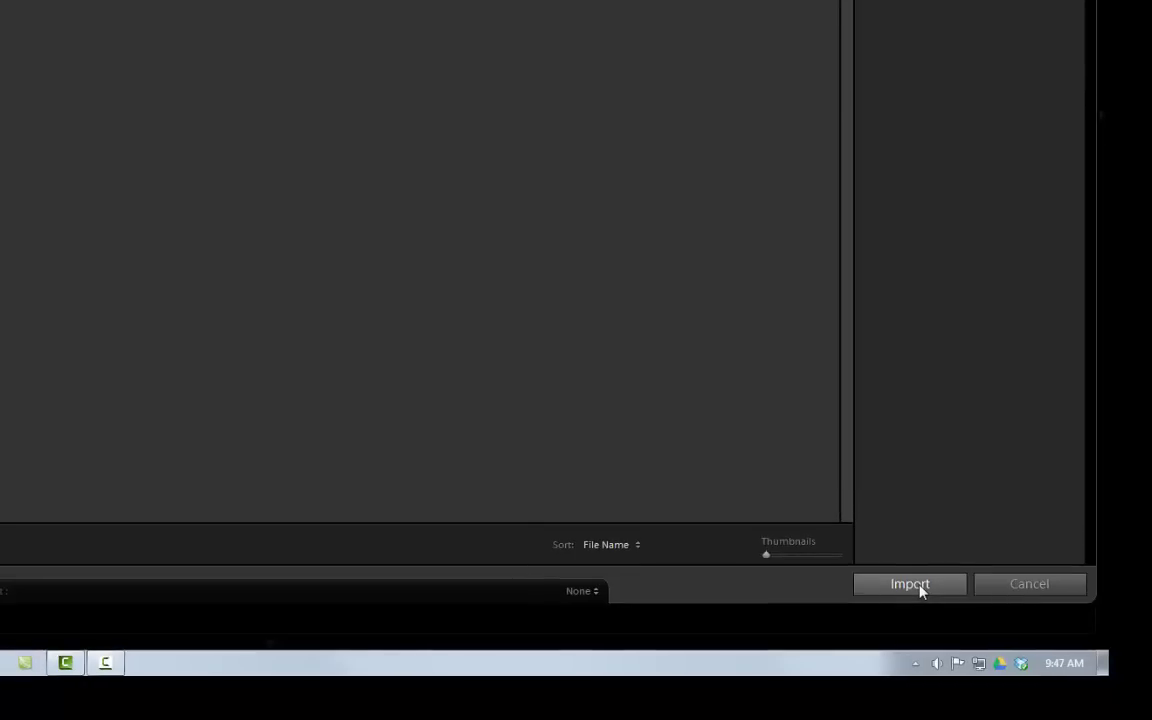
{"action": "left_click", "coordinate": [919, 586]}
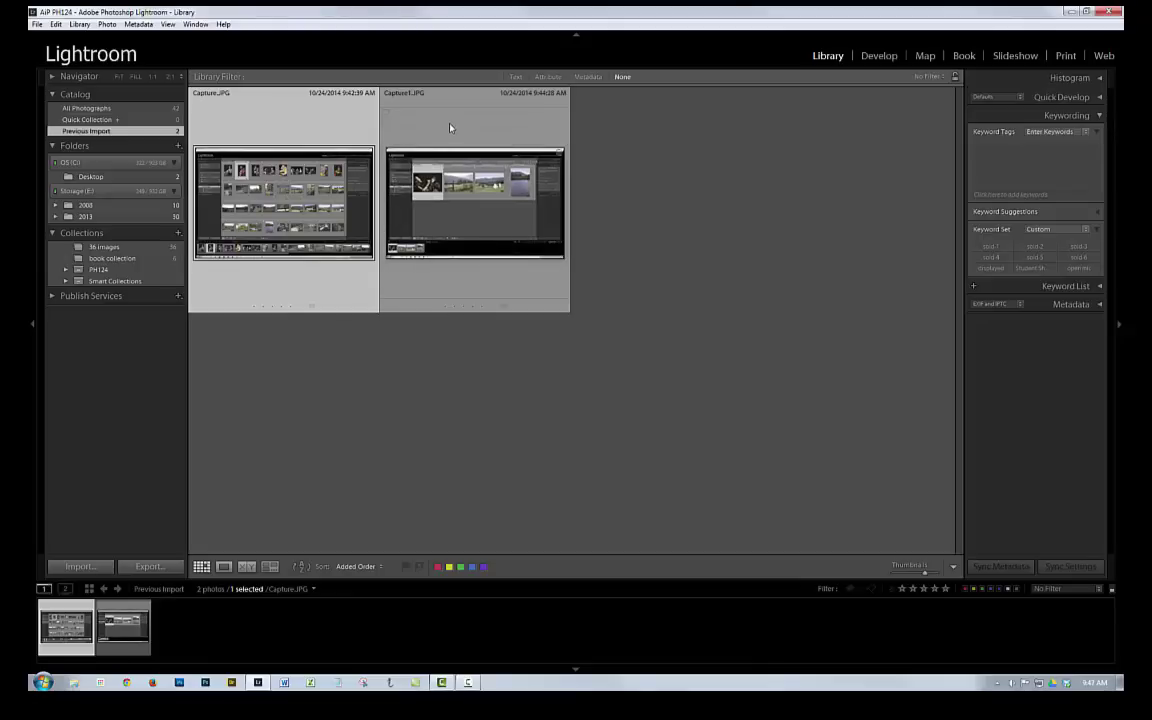
{"action": "left_click", "coordinate": [664, 183]}
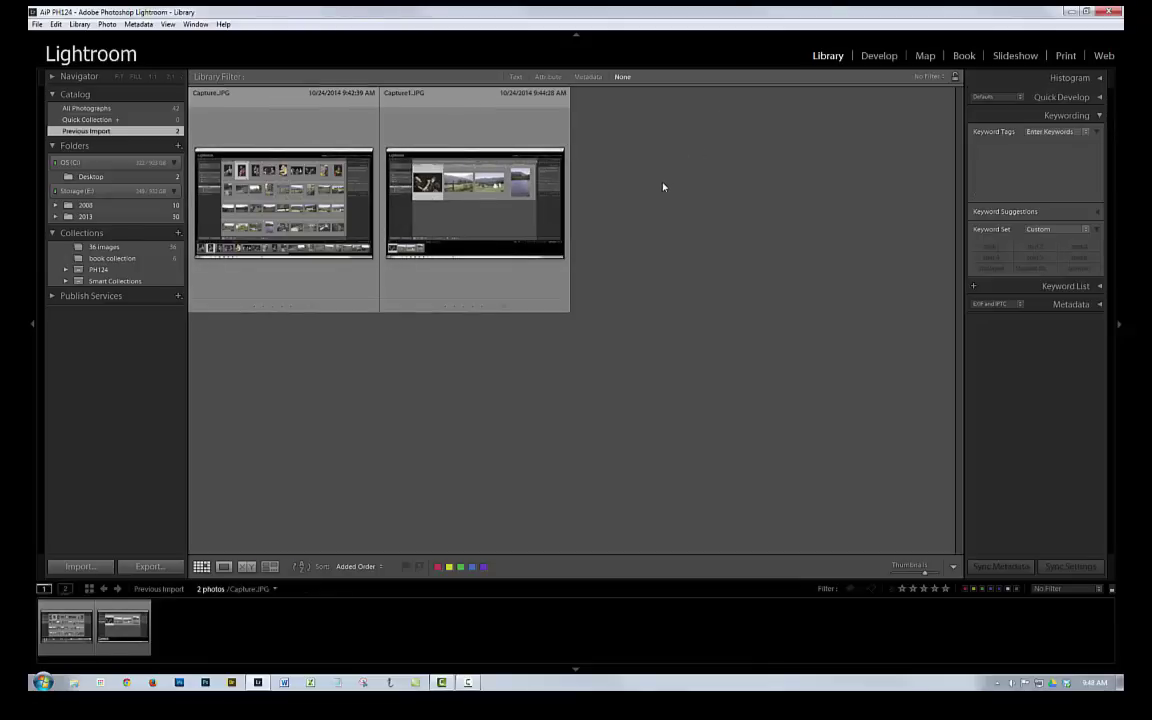
{"action": "left_click", "coordinate": [324, 160]}
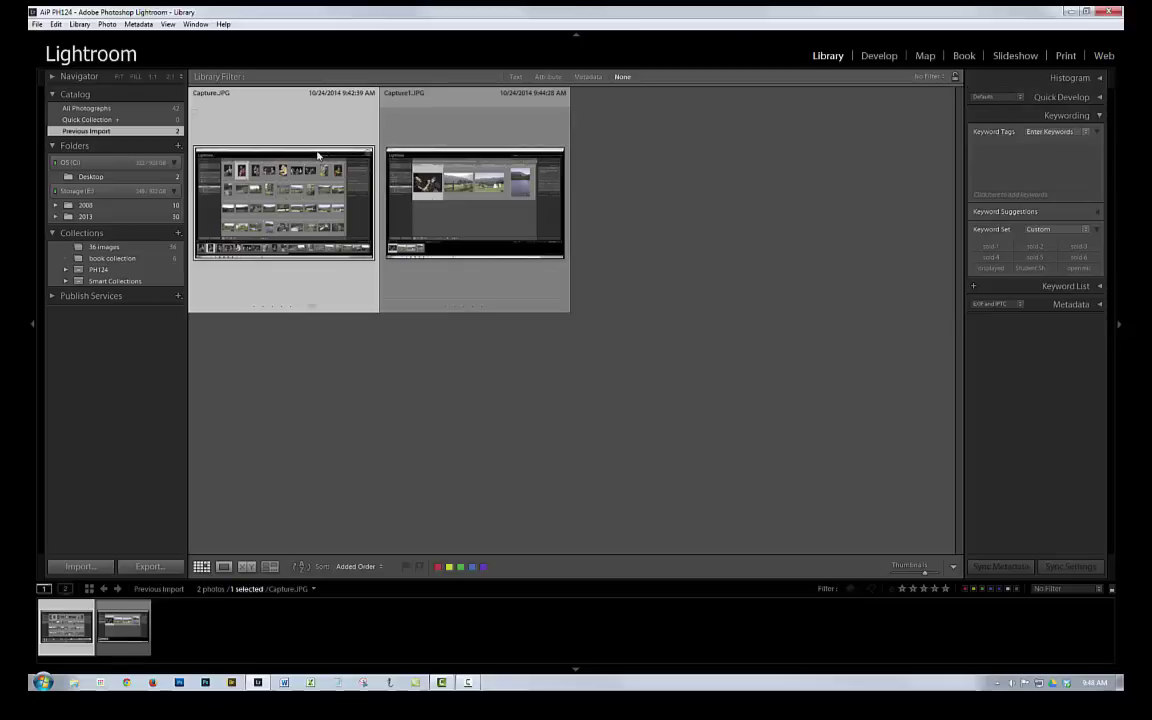
{"action": "left_click", "coordinate": [449, 150], "text": "ctrl"}
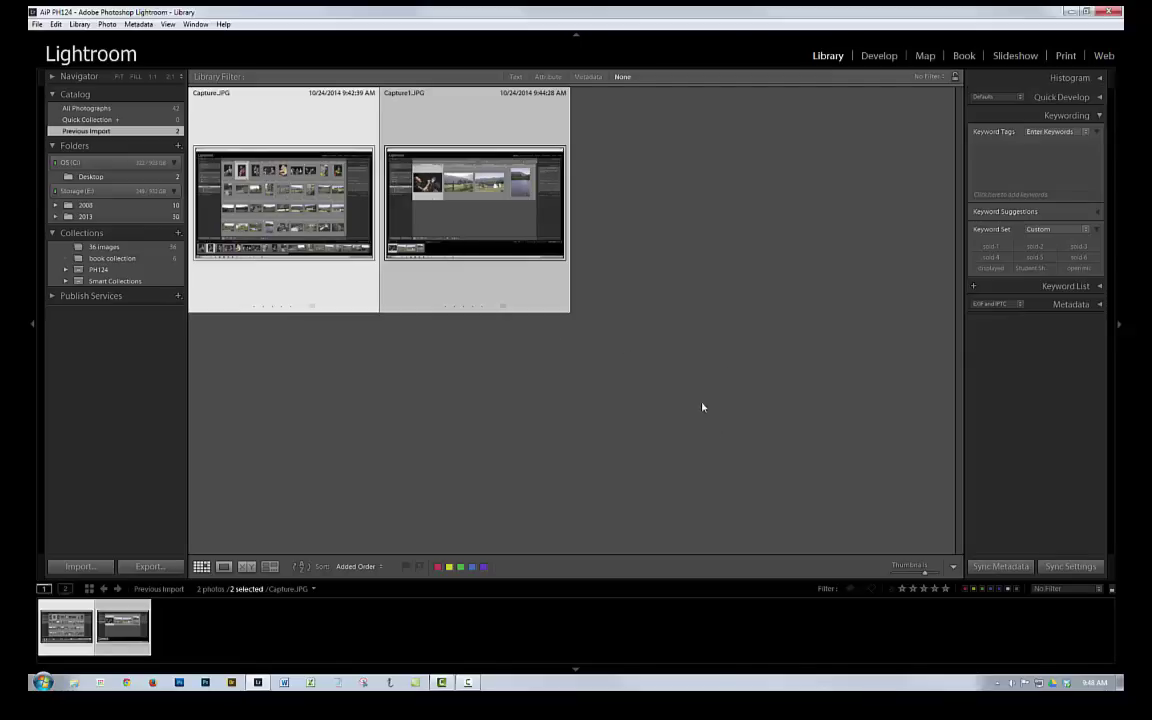
{"action": "left_click", "coordinate": [1010, 56]}
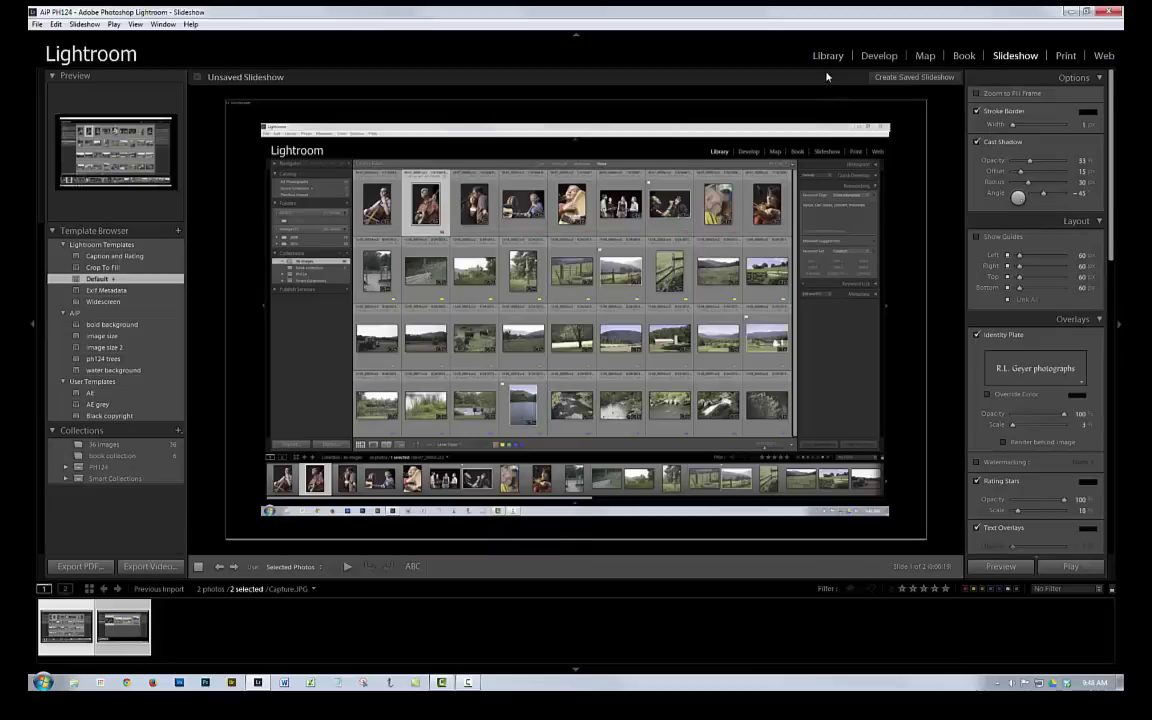
{"action": "left_click", "coordinate": [828, 56]}
Step: Select Capture.JPG, expand its Metadata panel and Caption field, then select both screenshots
{"action": "left_click", "coordinate": [702, 188]}
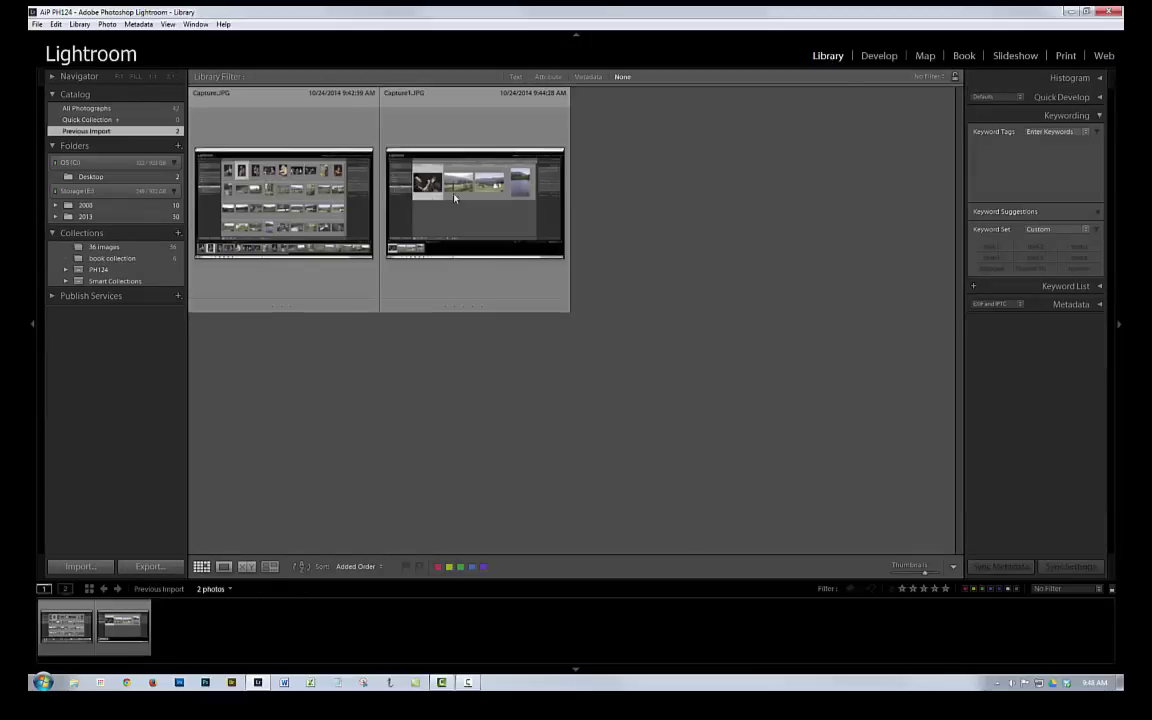
{"action": "left_click", "coordinate": [322, 175]}
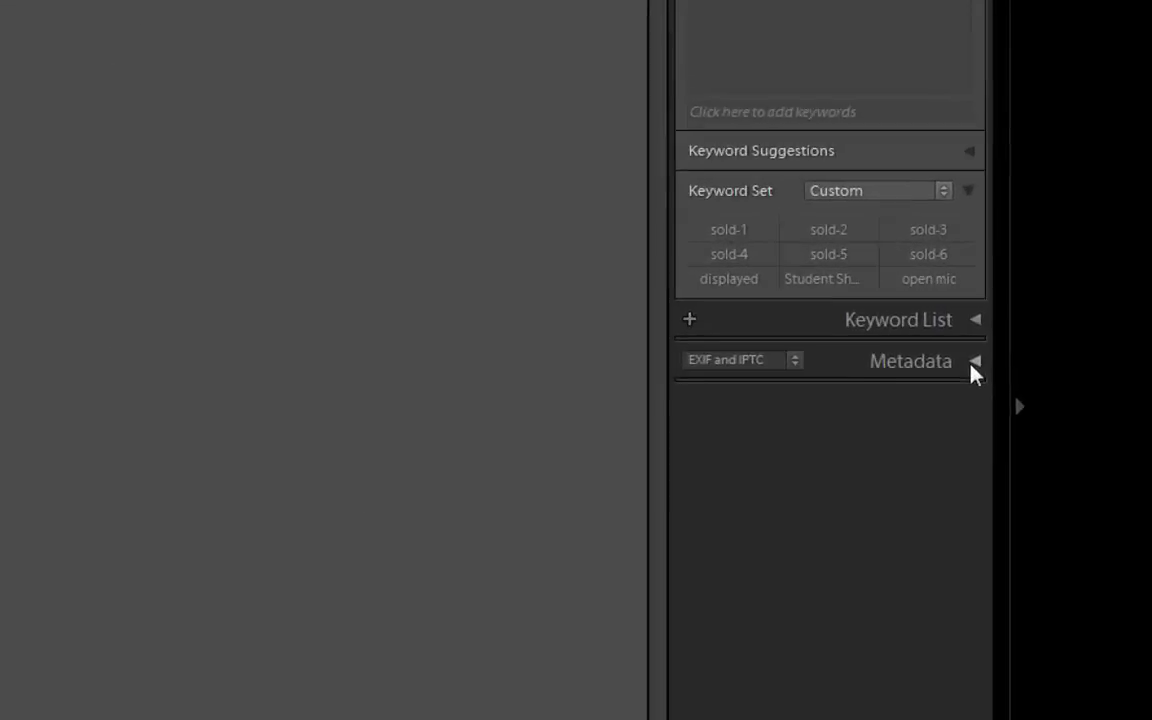
{"action": "left_click", "coordinate": [1100, 305]}
{"action": "scroll", "coordinate": [948, 390], "scroll_direction": "down", "scroll_amount": 2}
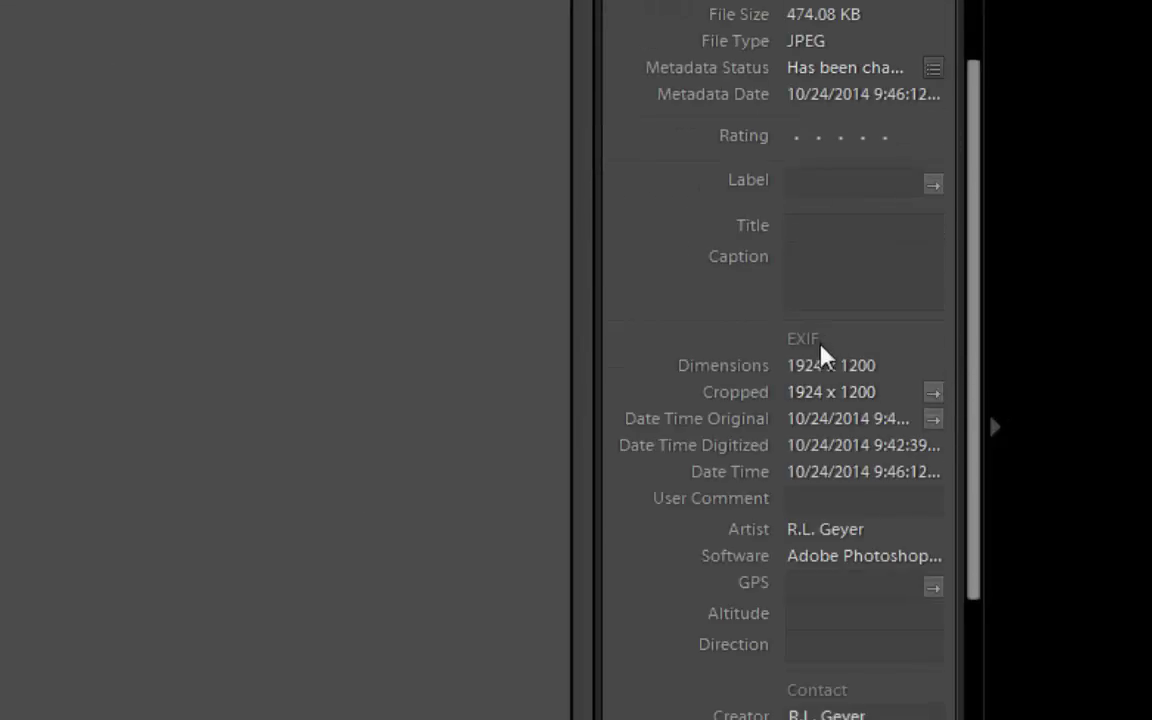
{"action": "left_click", "coordinate": [837, 255]}
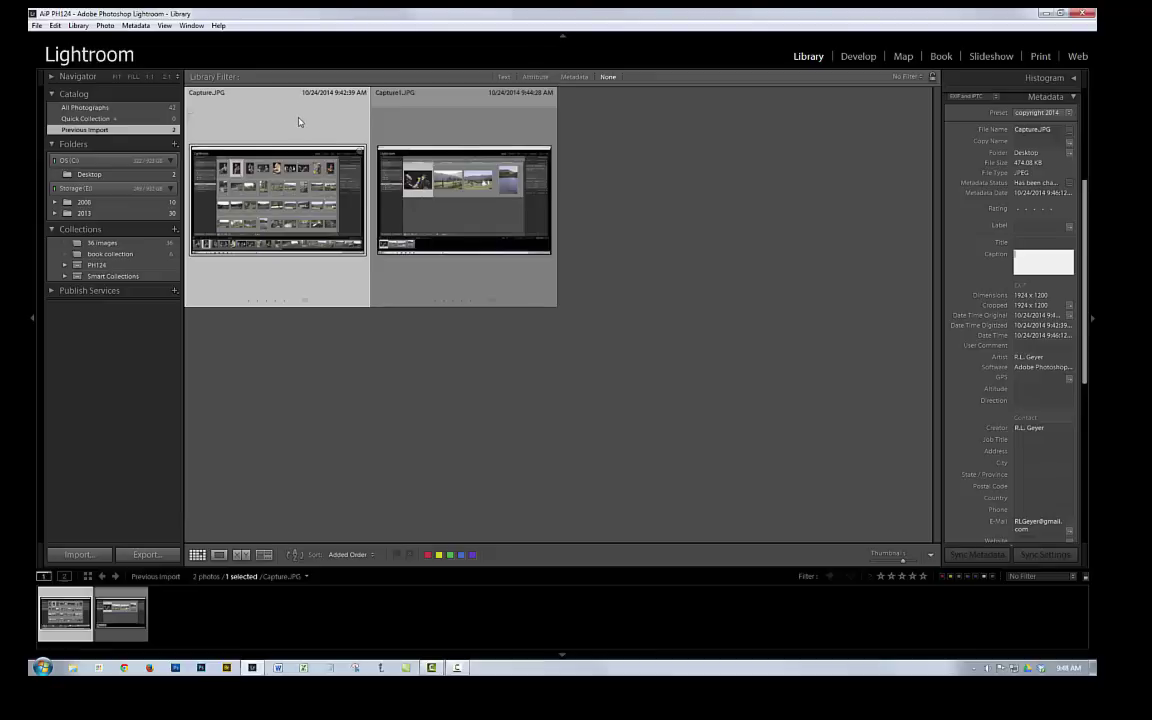
{"action": "left_click", "coordinate": [432, 134]}
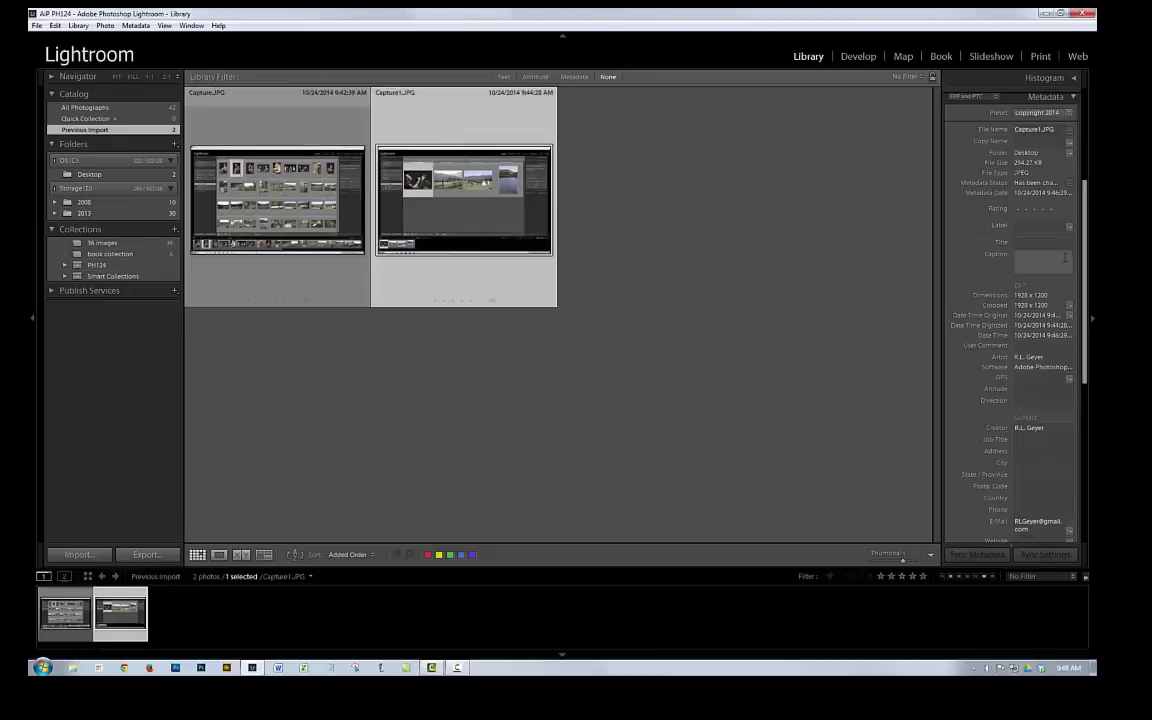
{"action": "left_click", "coordinate": [288, 136], "text": "ctrl"}
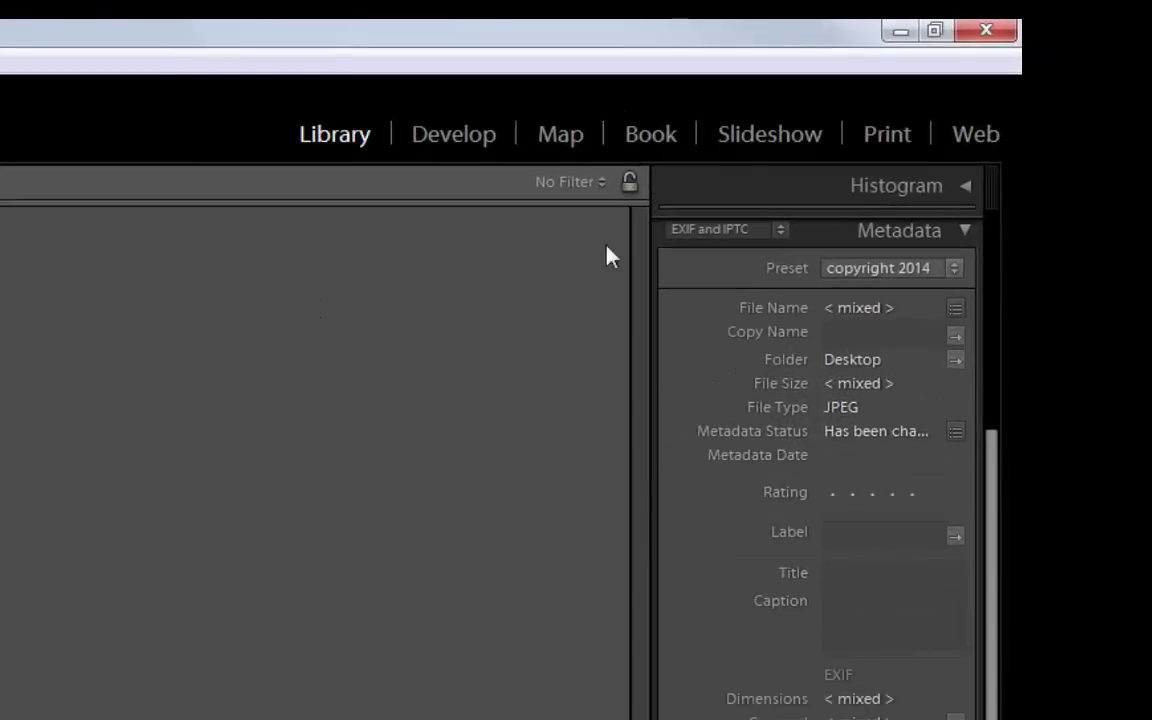
Step: Switch to the Slideshow module and apply the Caption and Rating template to both screenshots
{"action": "left_click", "coordinate": [755, 133]}
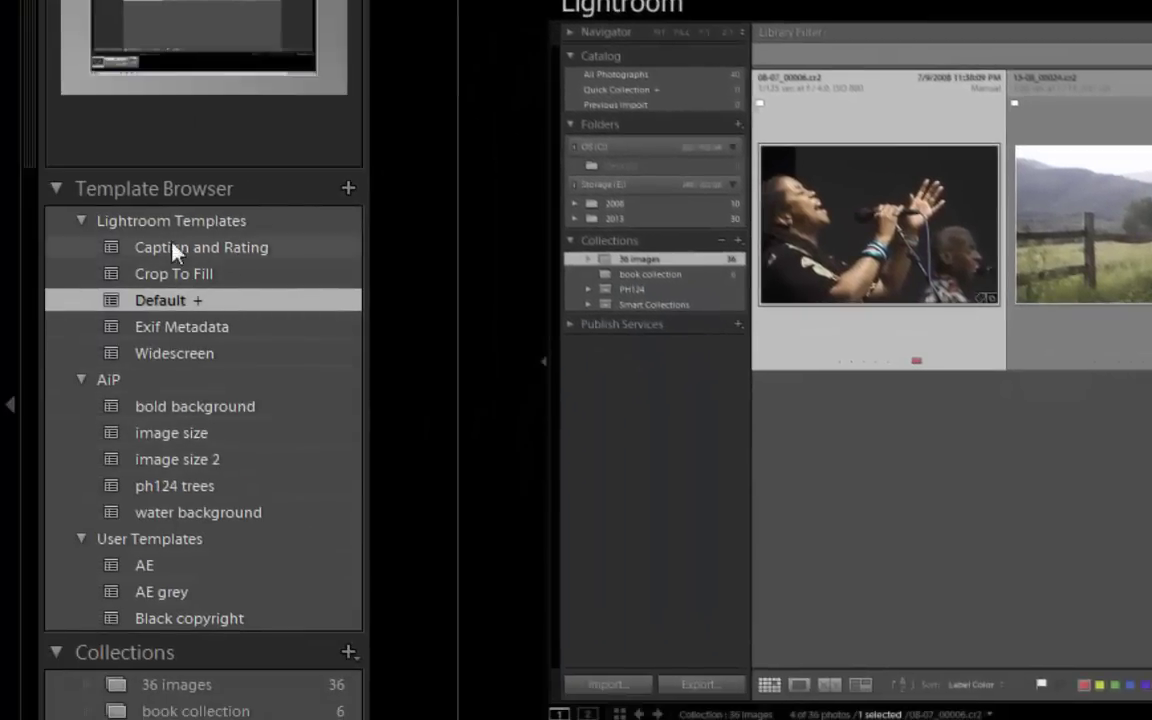
{"action": "left_click", "coordinate": [228, 258]}
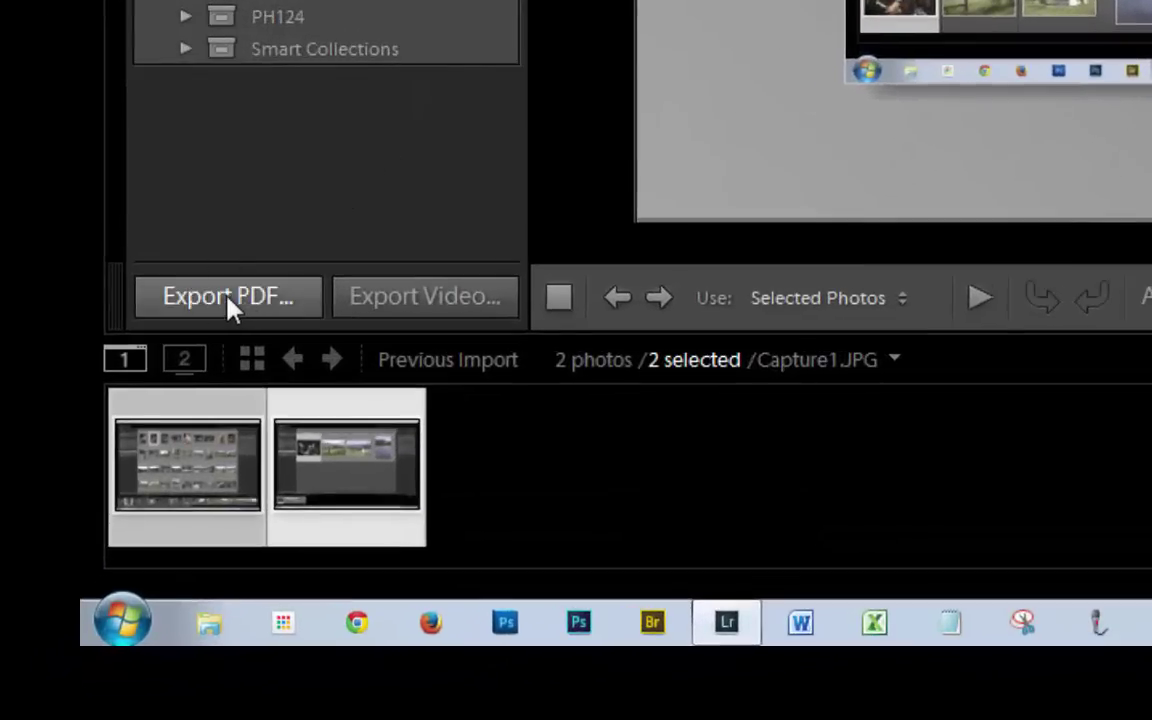
Step: Export the slideshow as filename.pdf to the Desktop at the common size 1600x1200
{"action": "left_click", "coordinate": [228, 298]}
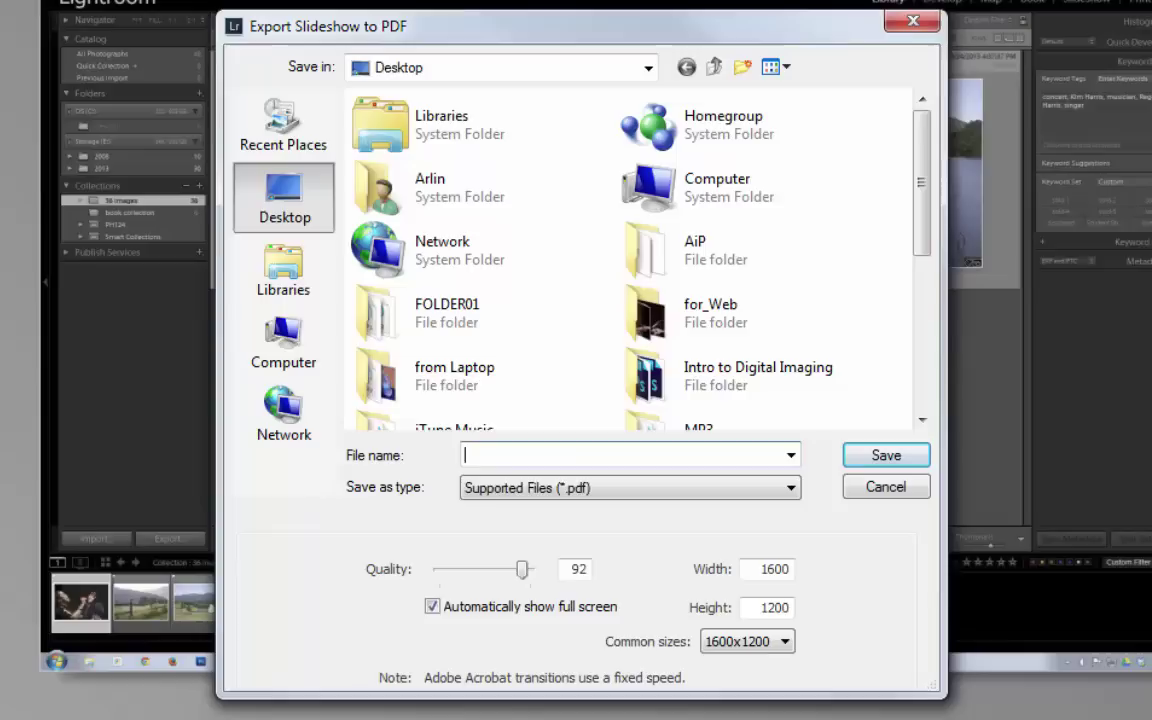
{"action": "type", "text": "filename"}
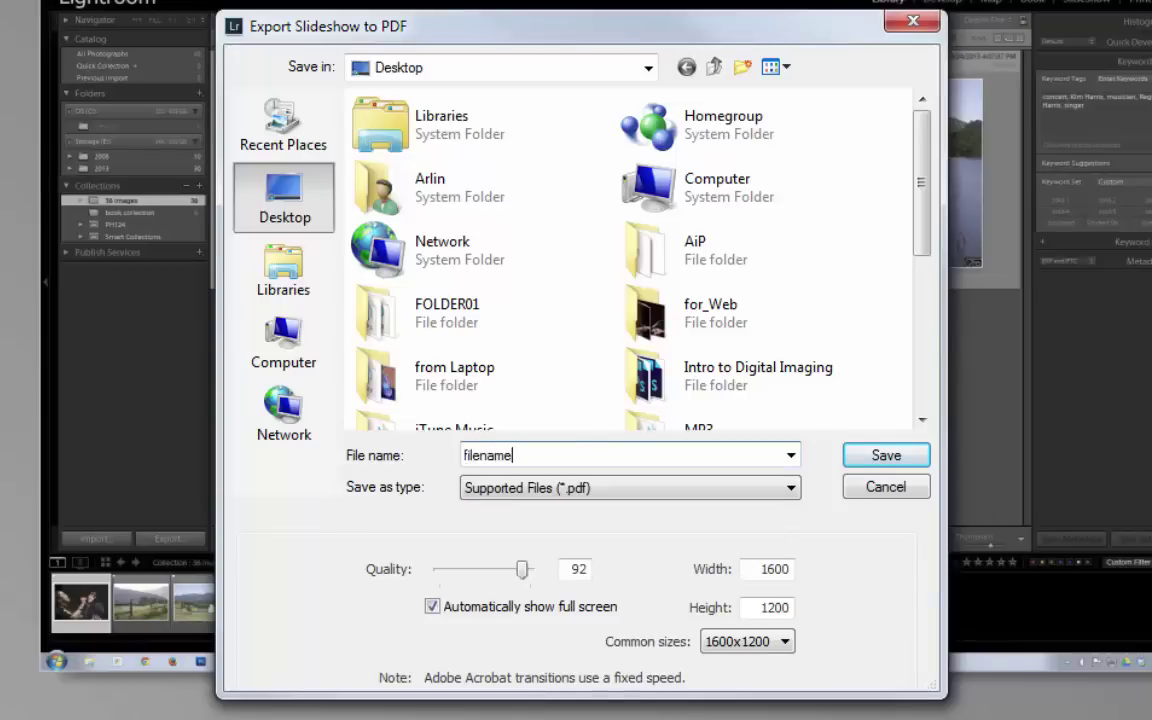
{"action": "left_click", "coordinate": [748, 641]}
{"action": "left_click", "coordinate": [748, 641]}
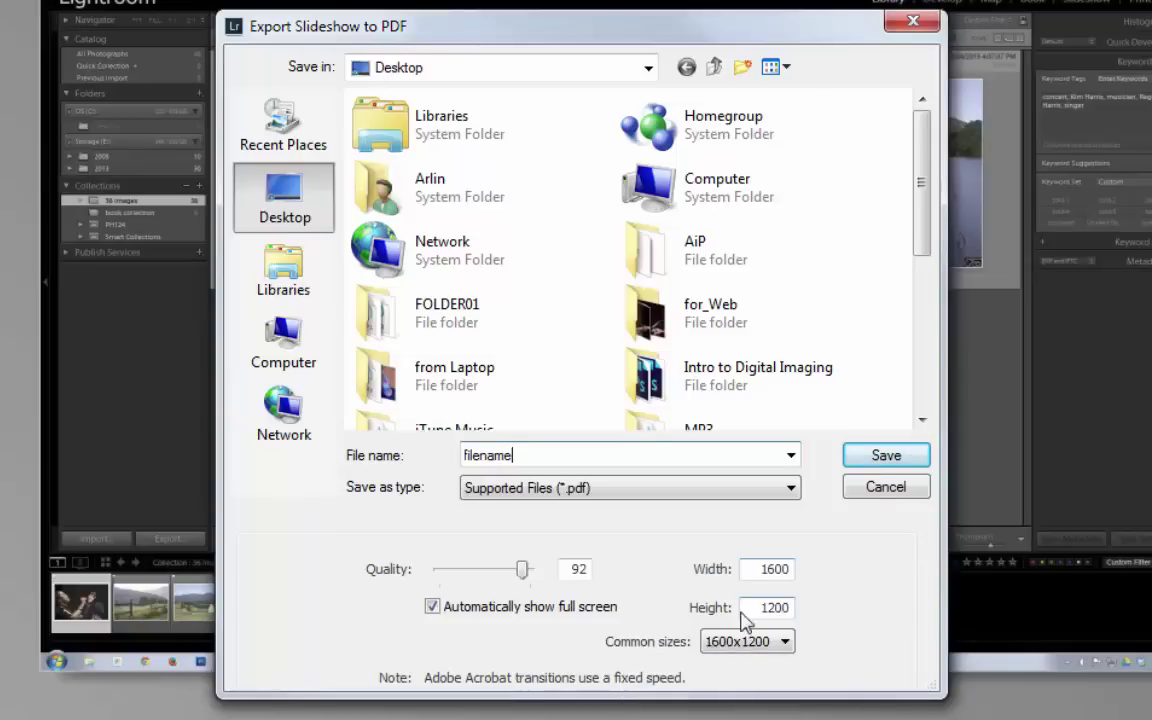
{"action": "left_click", "coordinate": [884, 455]}
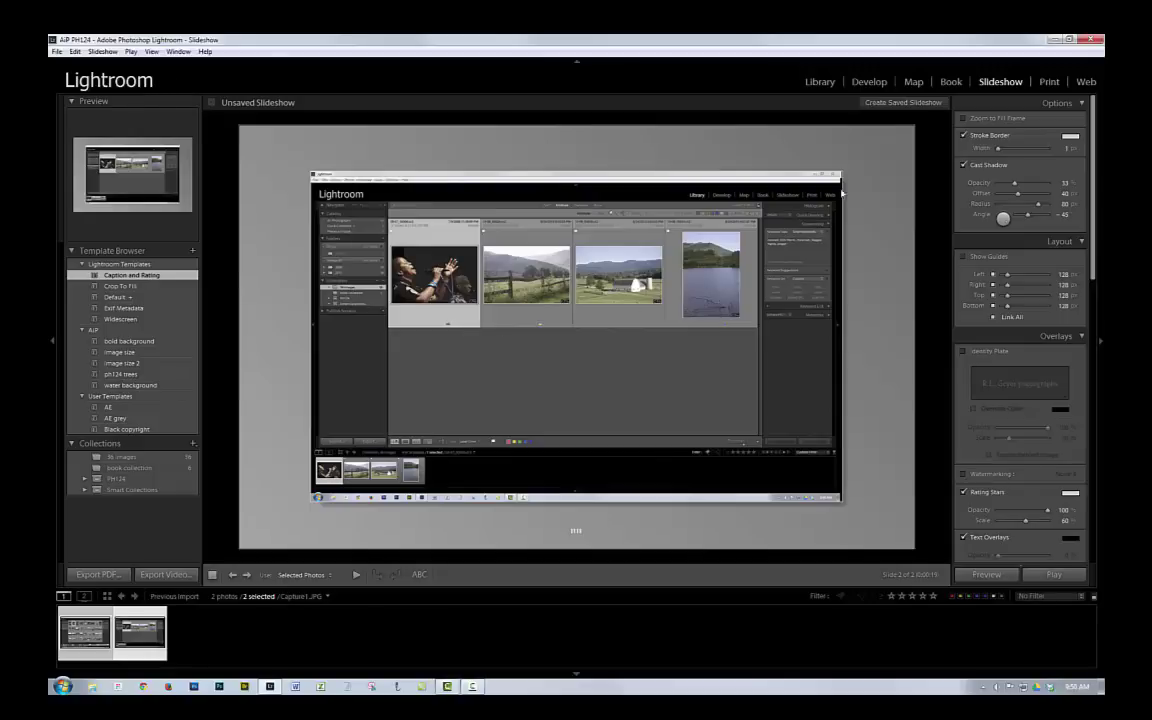
Step: Return Lightroom to the Library, restore its window, and open filename.pdf in Acrobat without full screen
{"action": "left_click", "coordinate": [818, 82]}
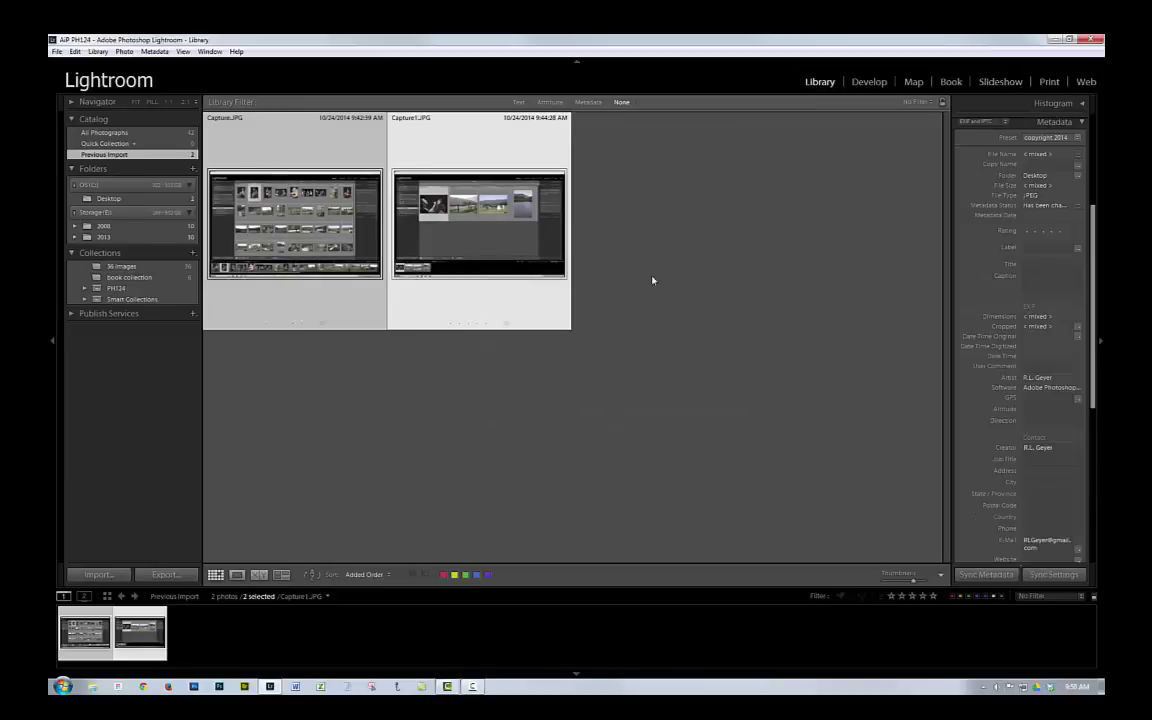
{"action": "left_click", "coordinate": [1069, 40]}
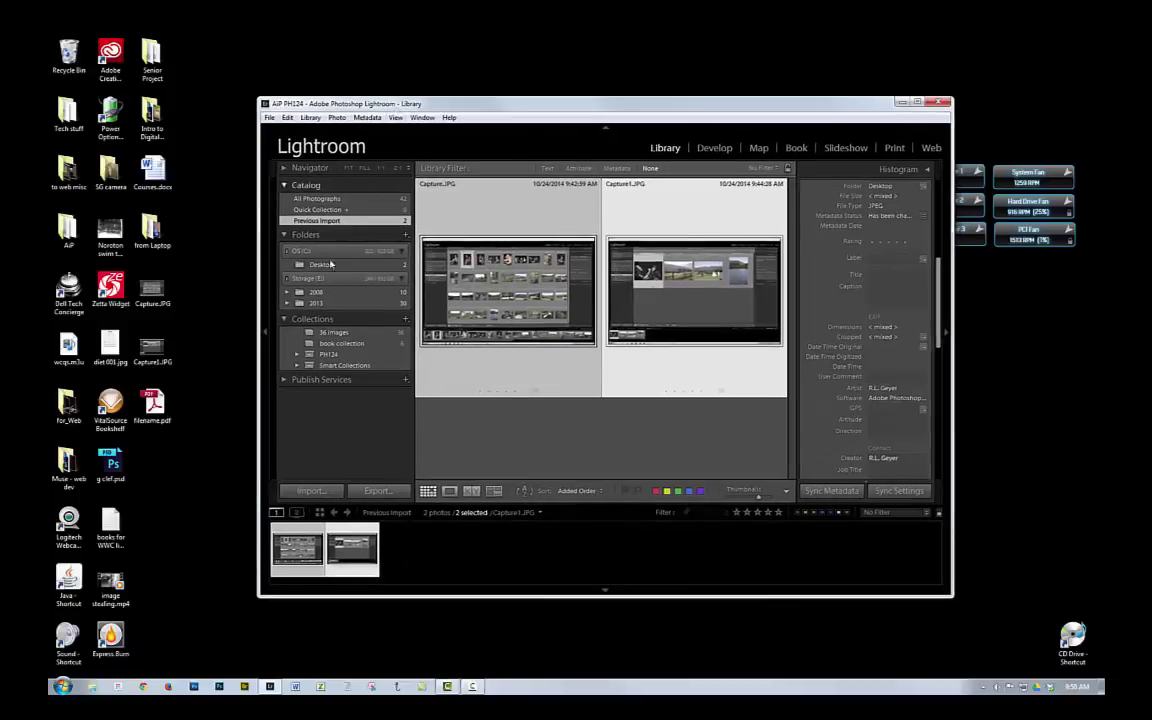
{"action": "left_click_drag", "start_coordinate": [152, 402], "coordinate": [192, 458]}
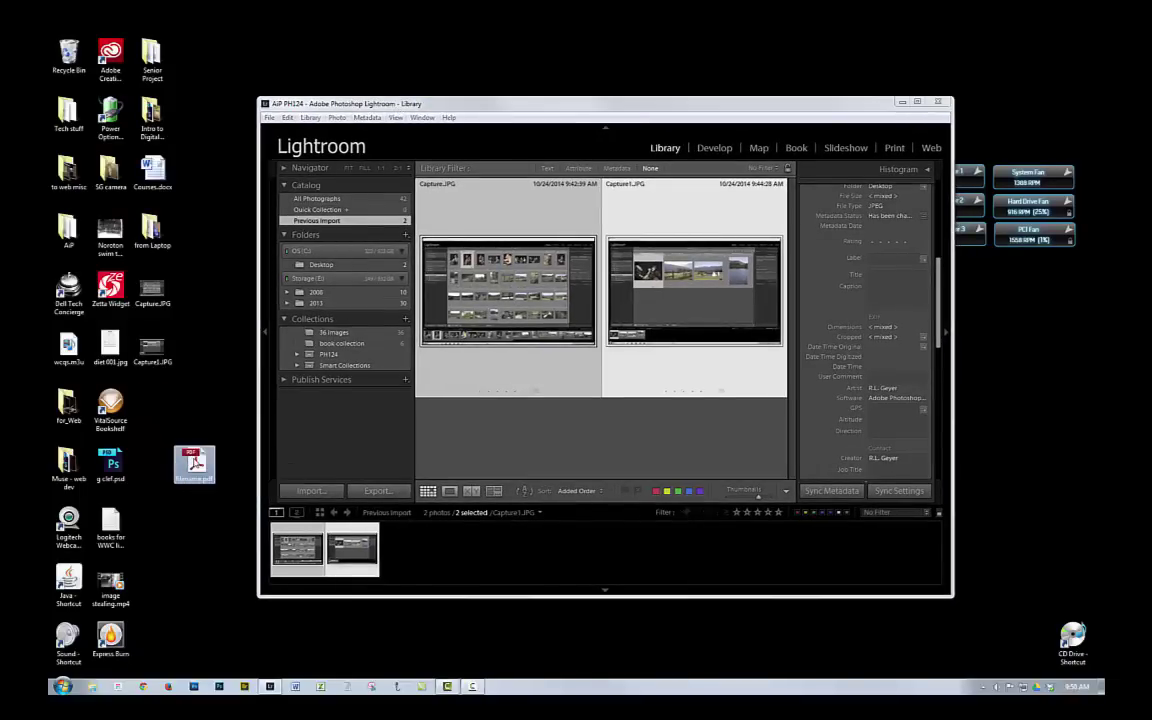
{"action": "double_click", "coordinate": [194, 462]}
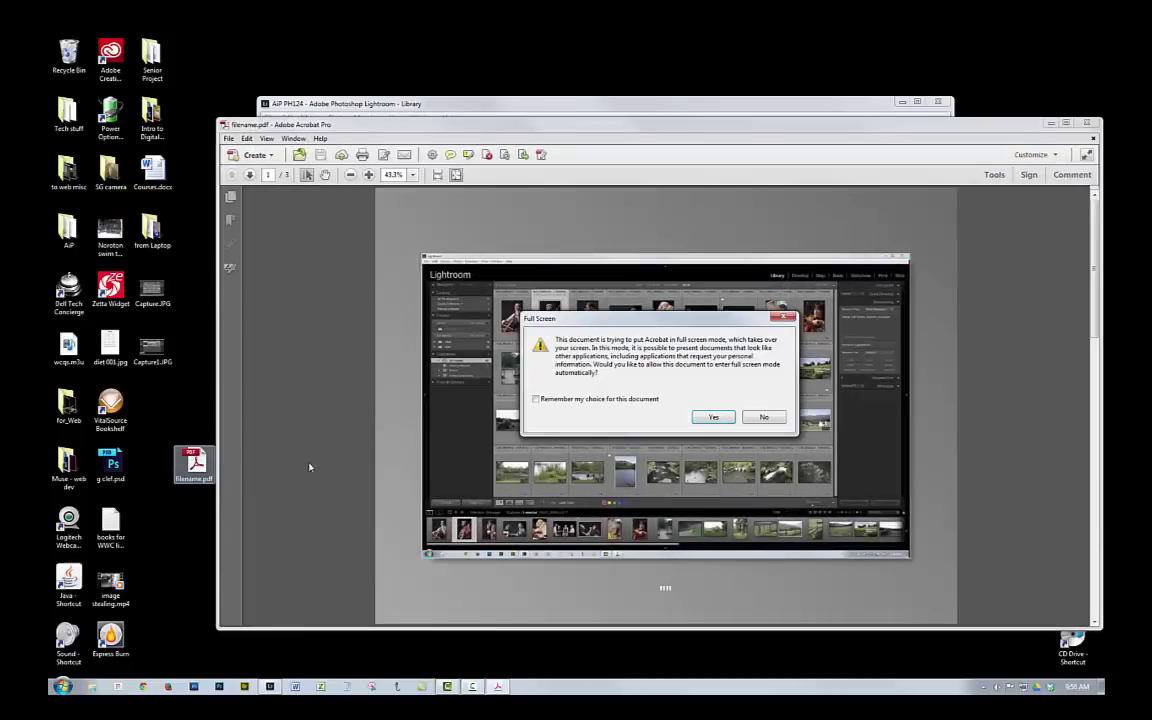
{"action": "left_click", "coordinate": [777, 419]}
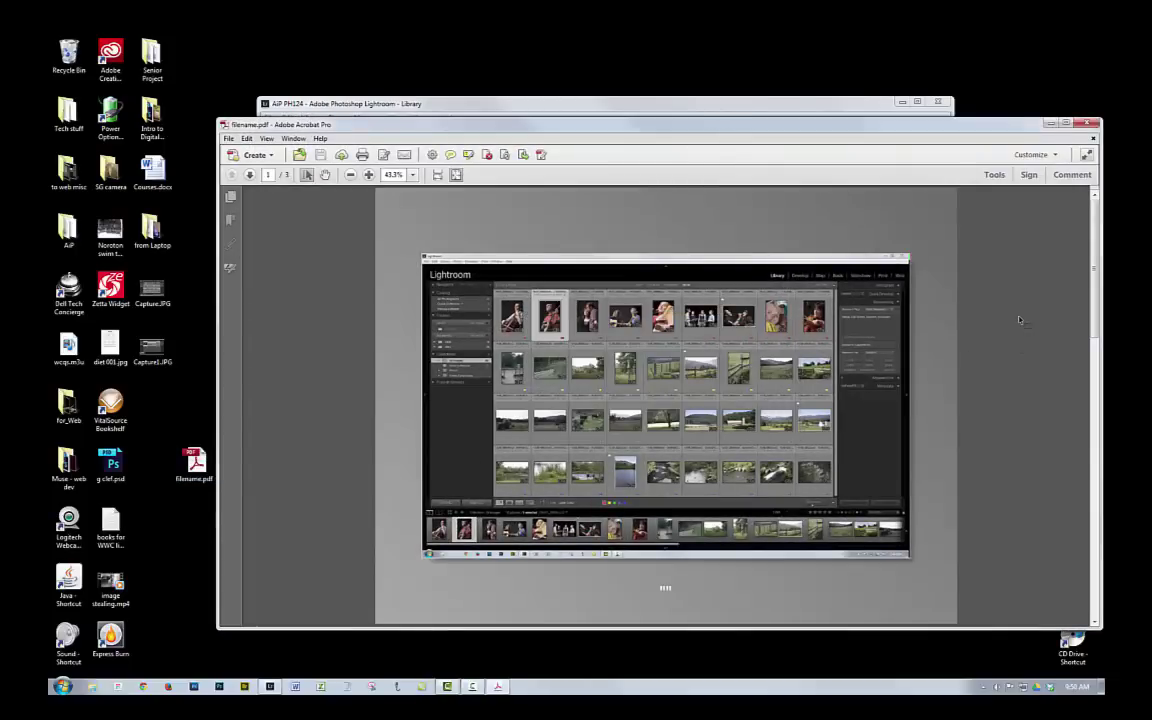
{"action": "left_click_drag", "start_coordinate": [1095, 265], "coordinate": [1097, 238]}
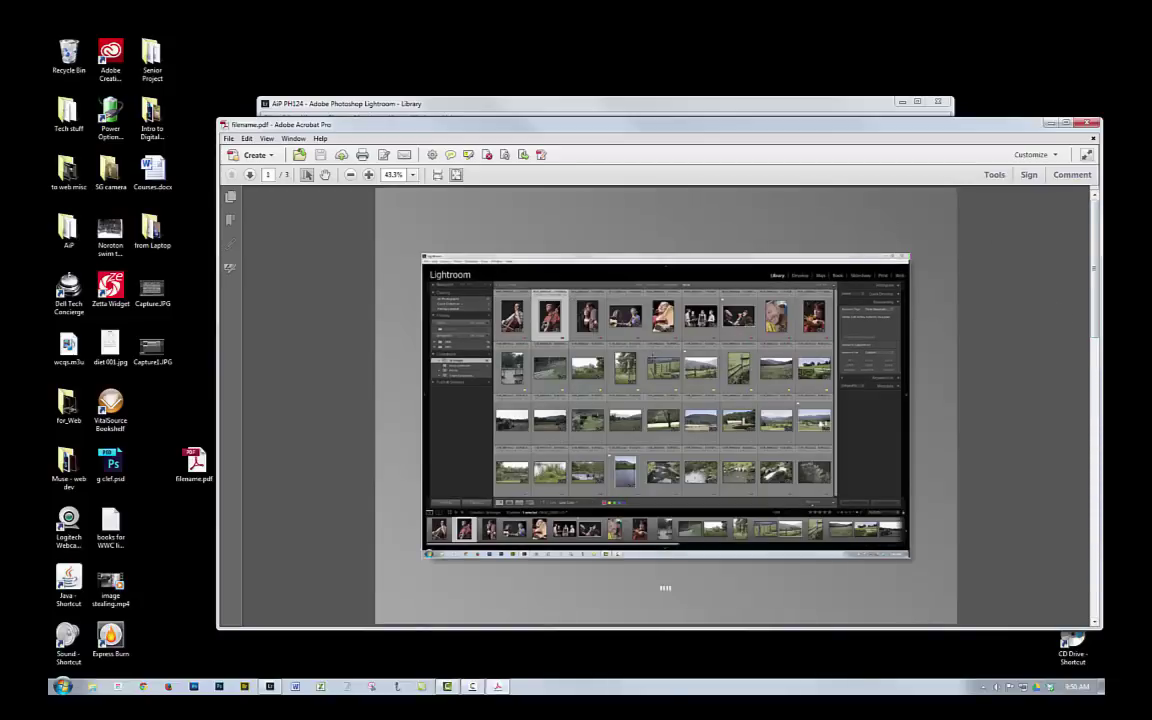